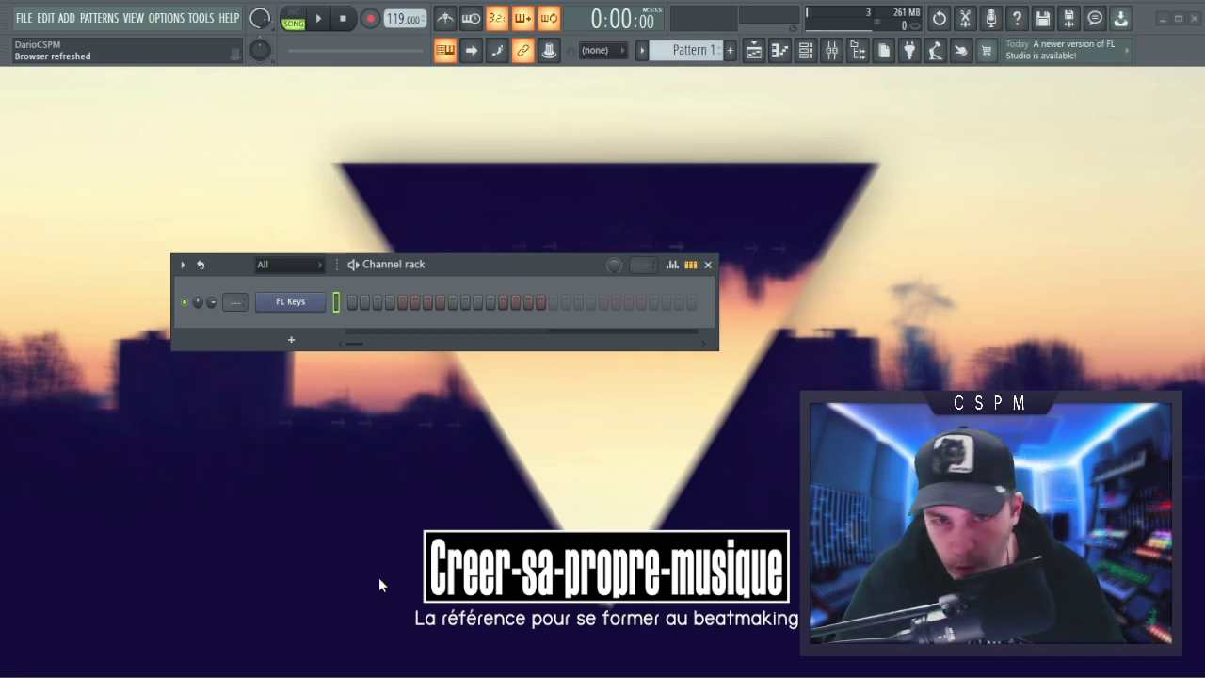
- Inspect the effects on mixer tracks Insert 1 and Insert 2, including the MAutoPitch tuning and scale settings
drag(480, 271, 524, 326)
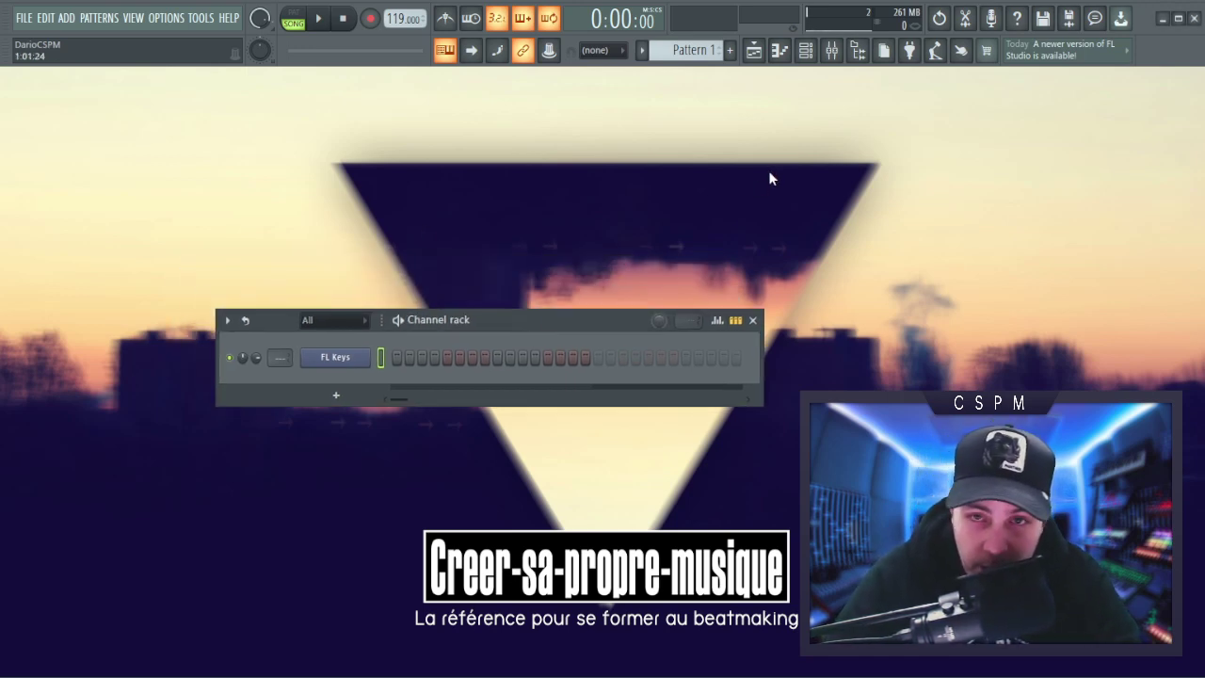
click(831, 50)
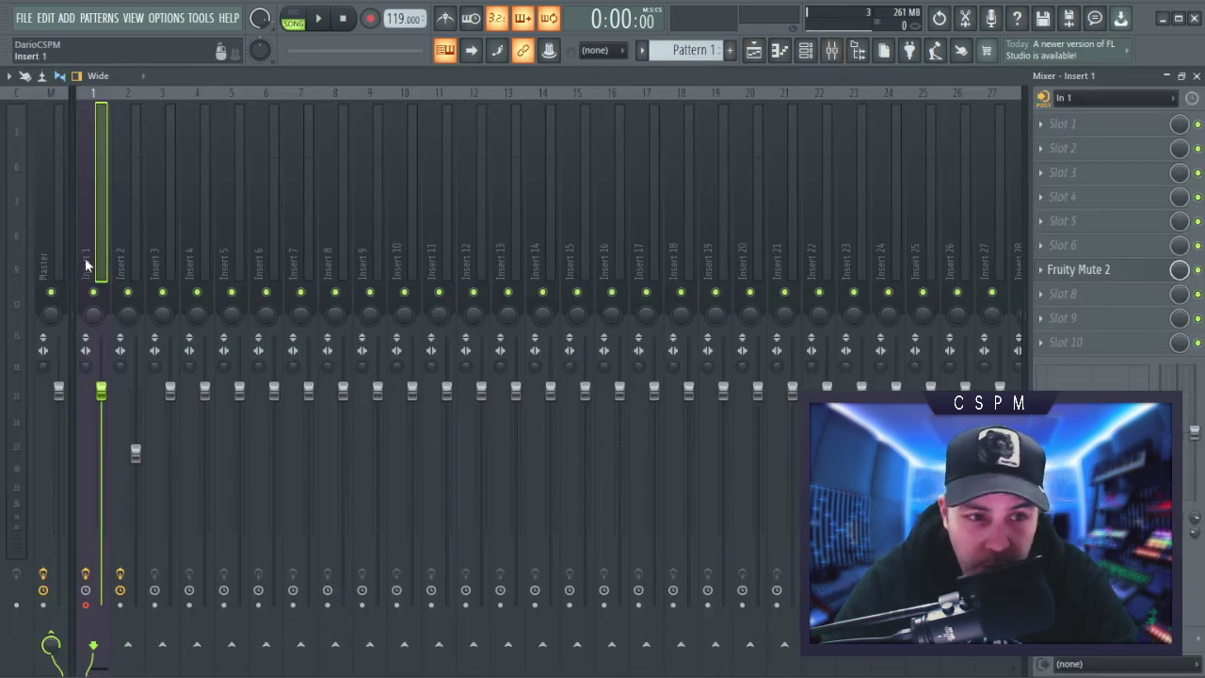
click(127, 249)
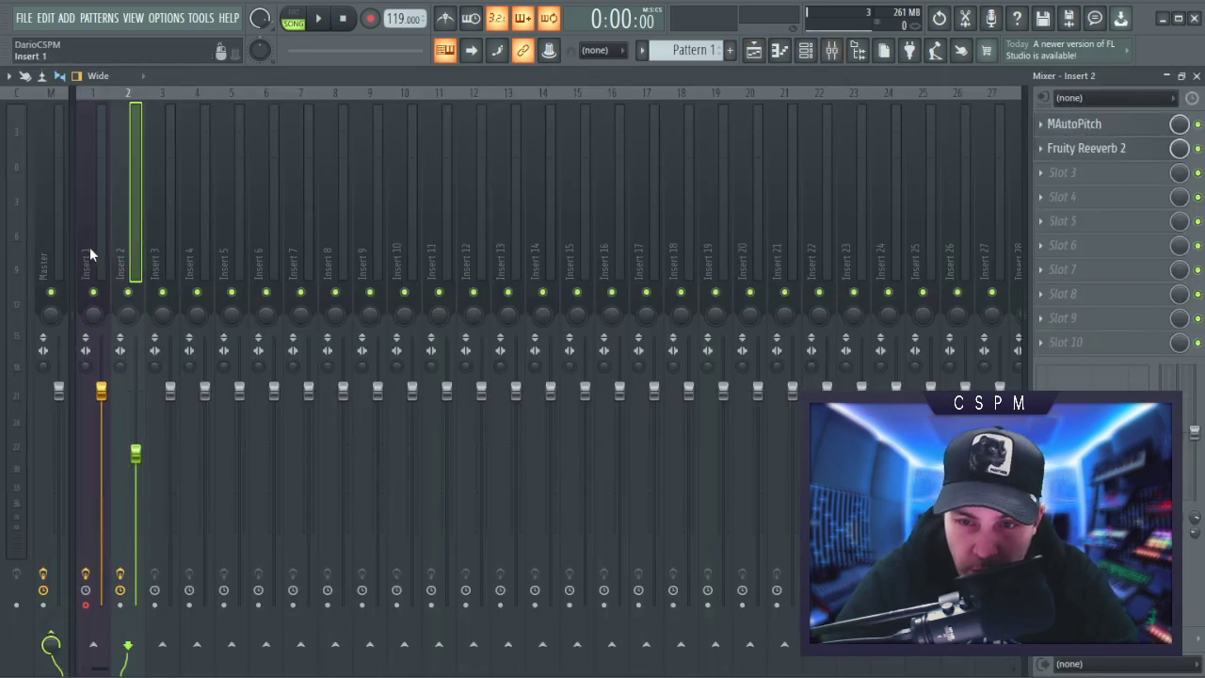
click(1073, 123)
drag(508, 181, 486, 190)
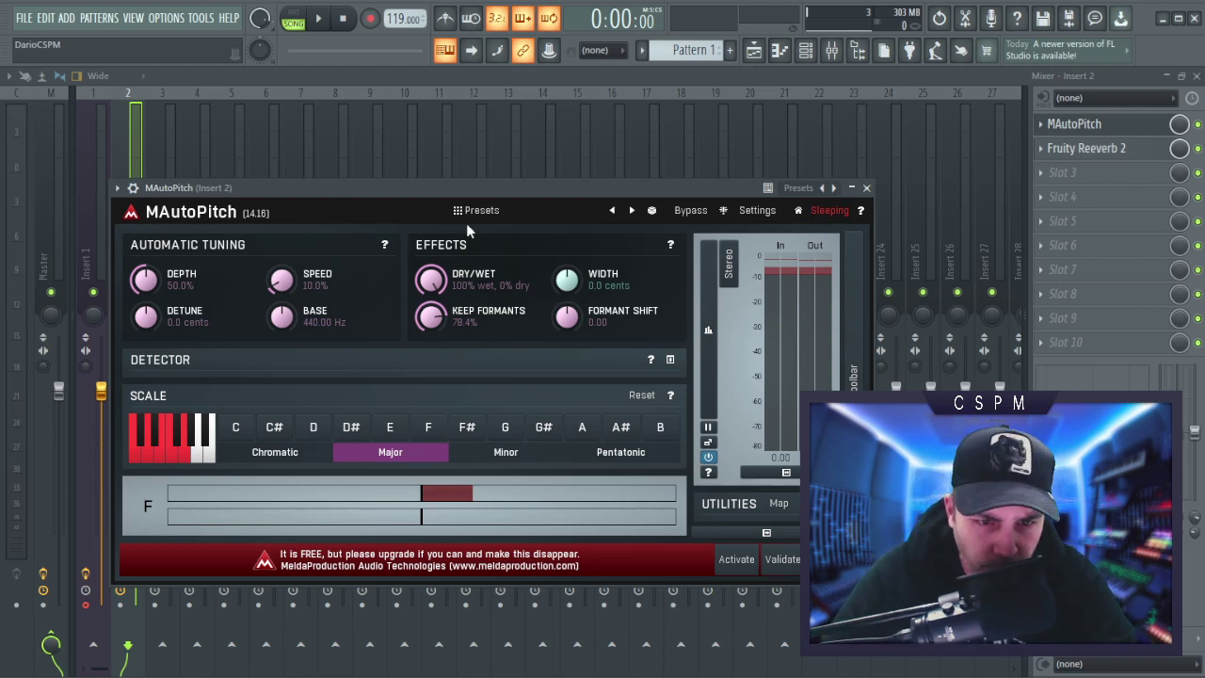
drag(482, 193, 554, 158)
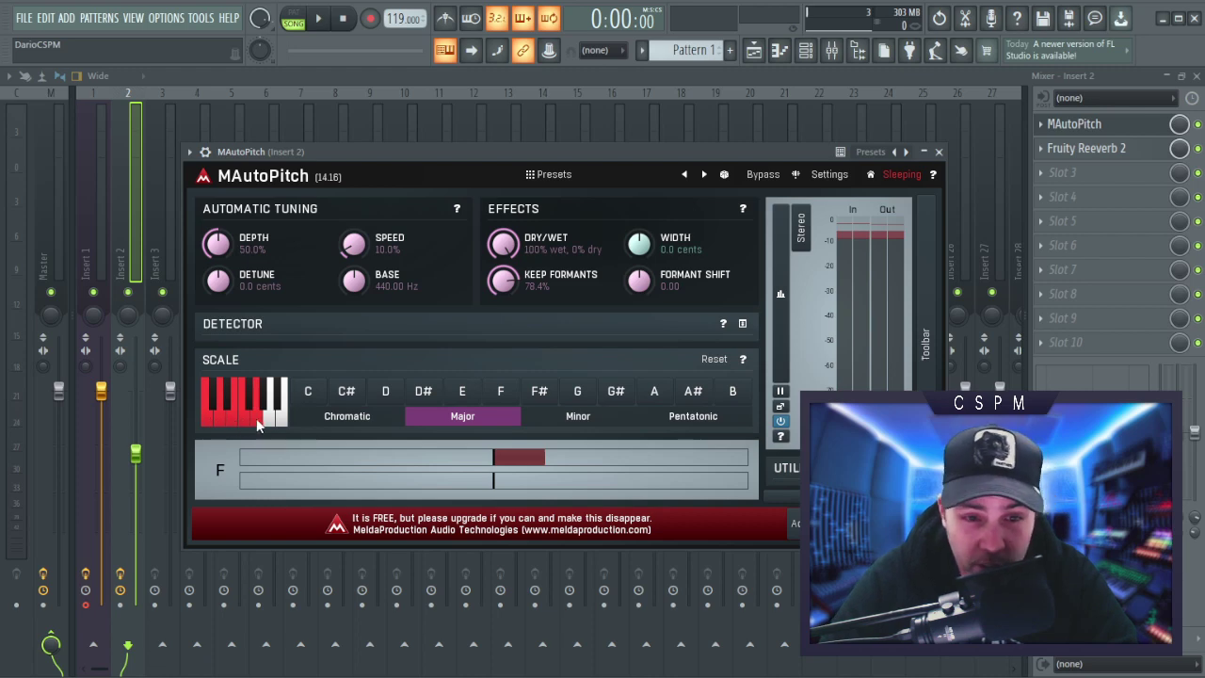
click(938, 151)
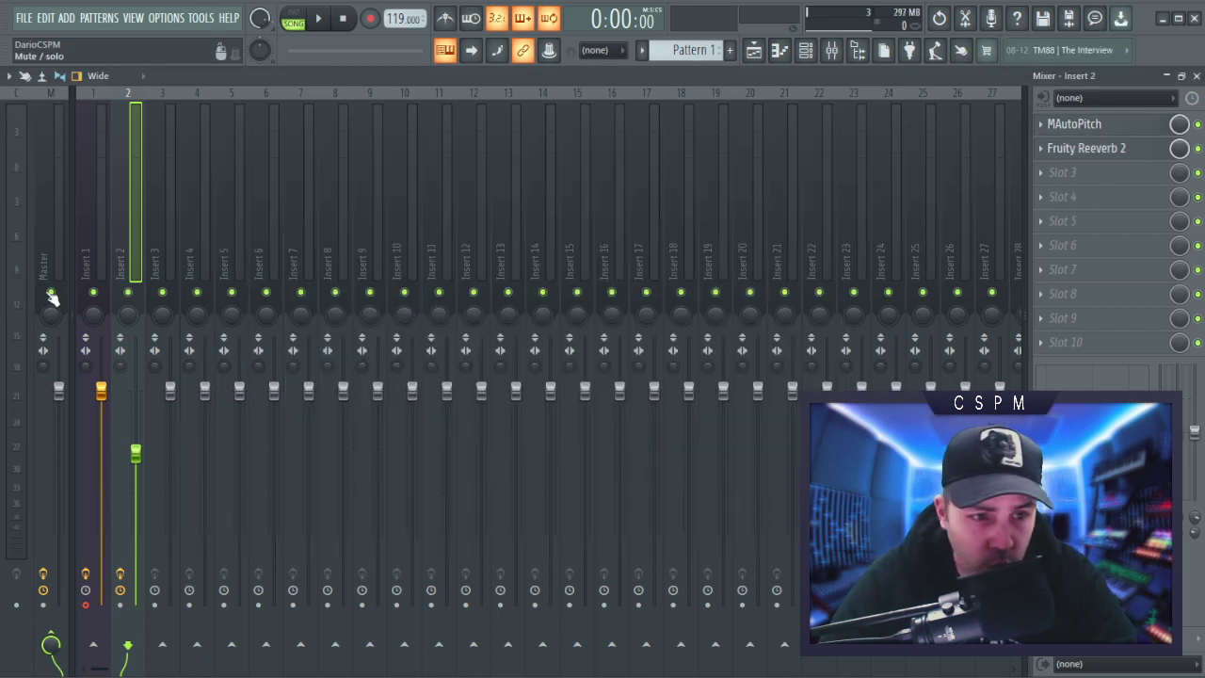
click(92, 258)
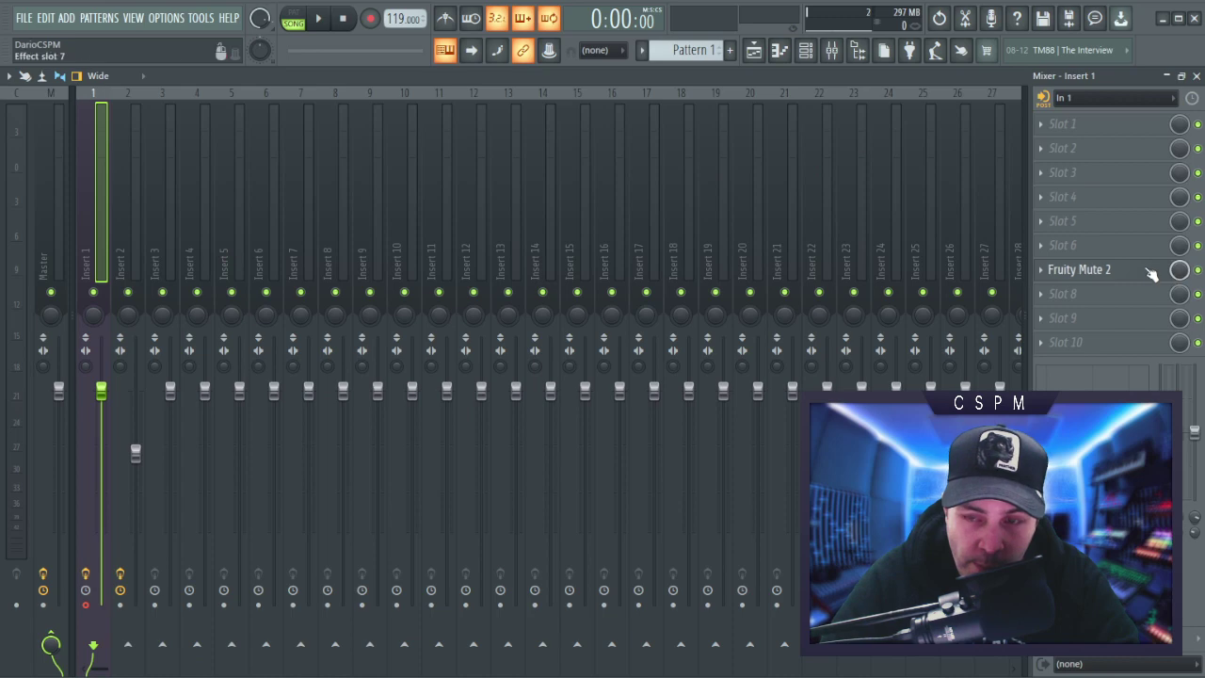
click(1196, 75)
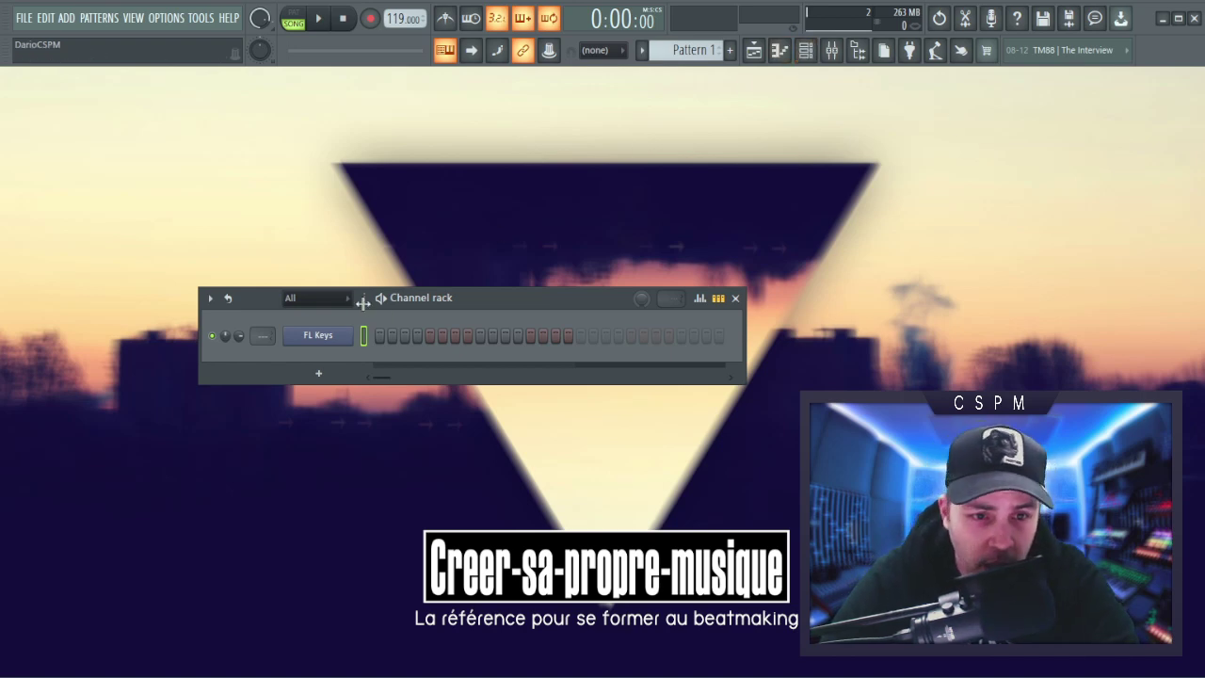
- Replace the FL Keys channel's instrument with Keyzone Classic and move its plugin window into full view
right_click(348, 337)
mouse_move(405, 455)
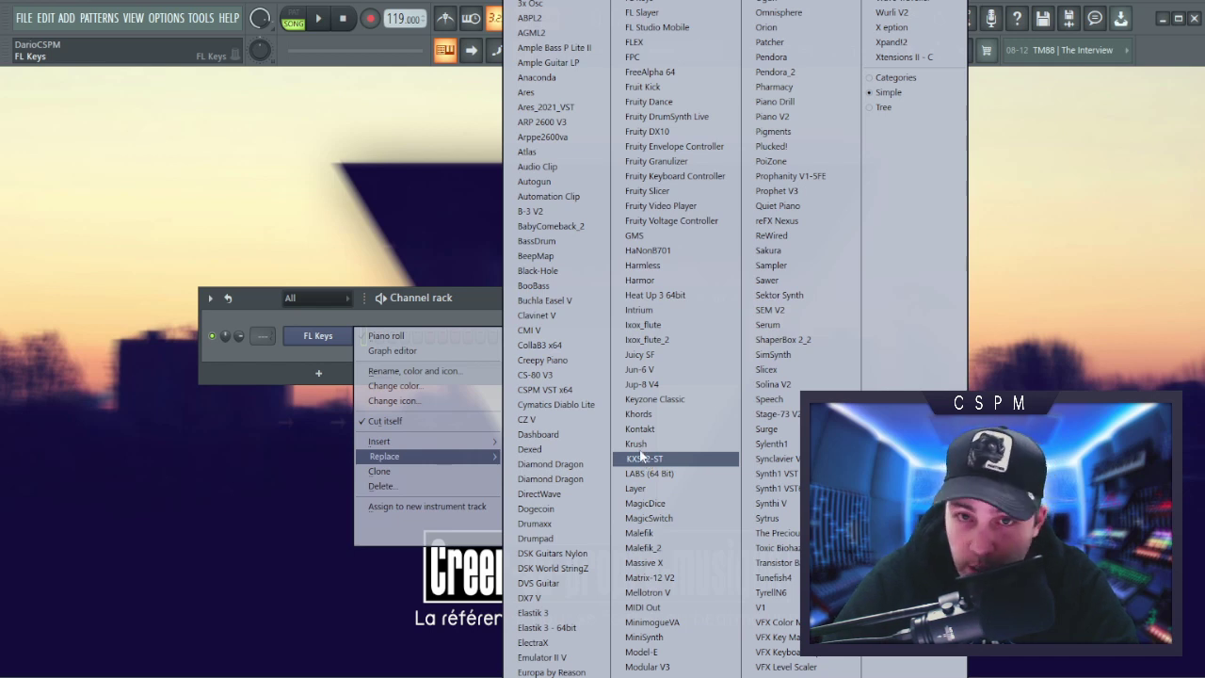
click(654, 398)
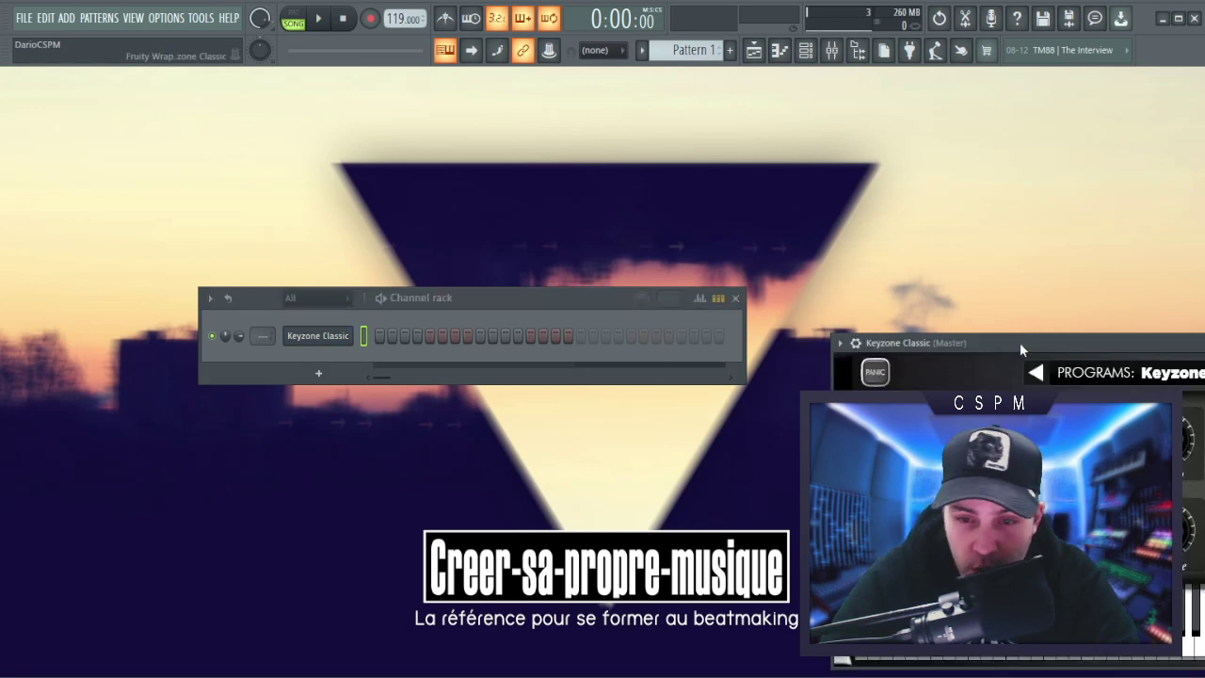
drag(1019, 342, 335, 198)
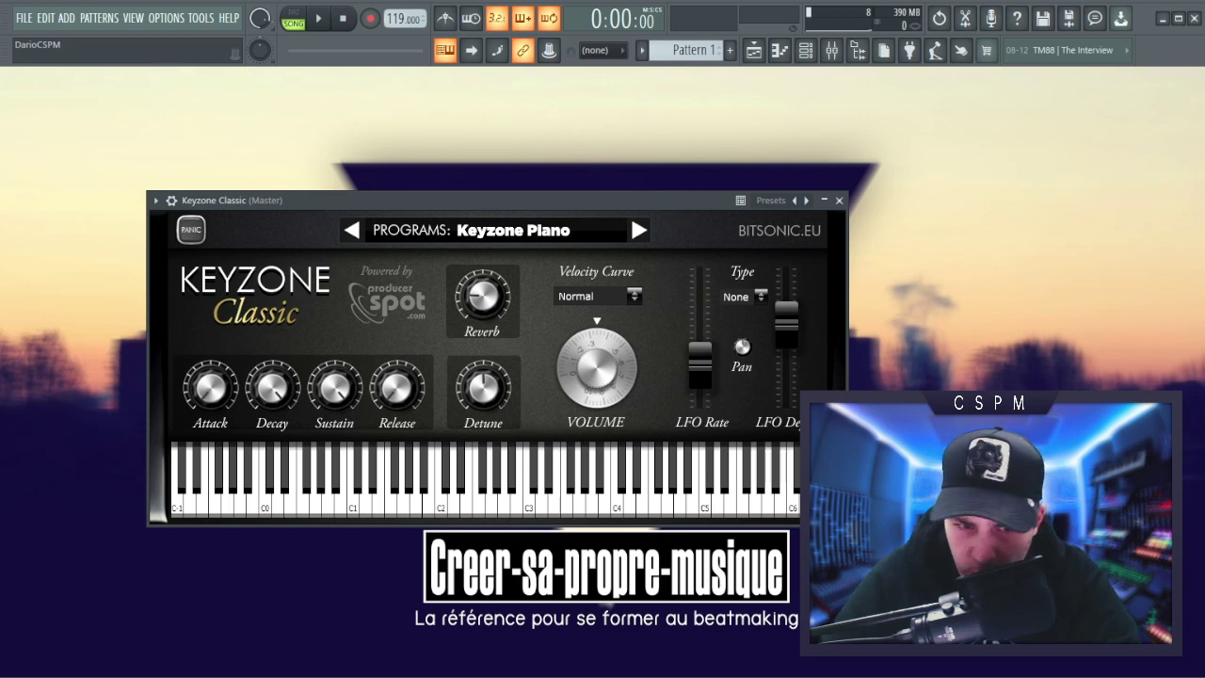
drag(502, 199, 630, 210)
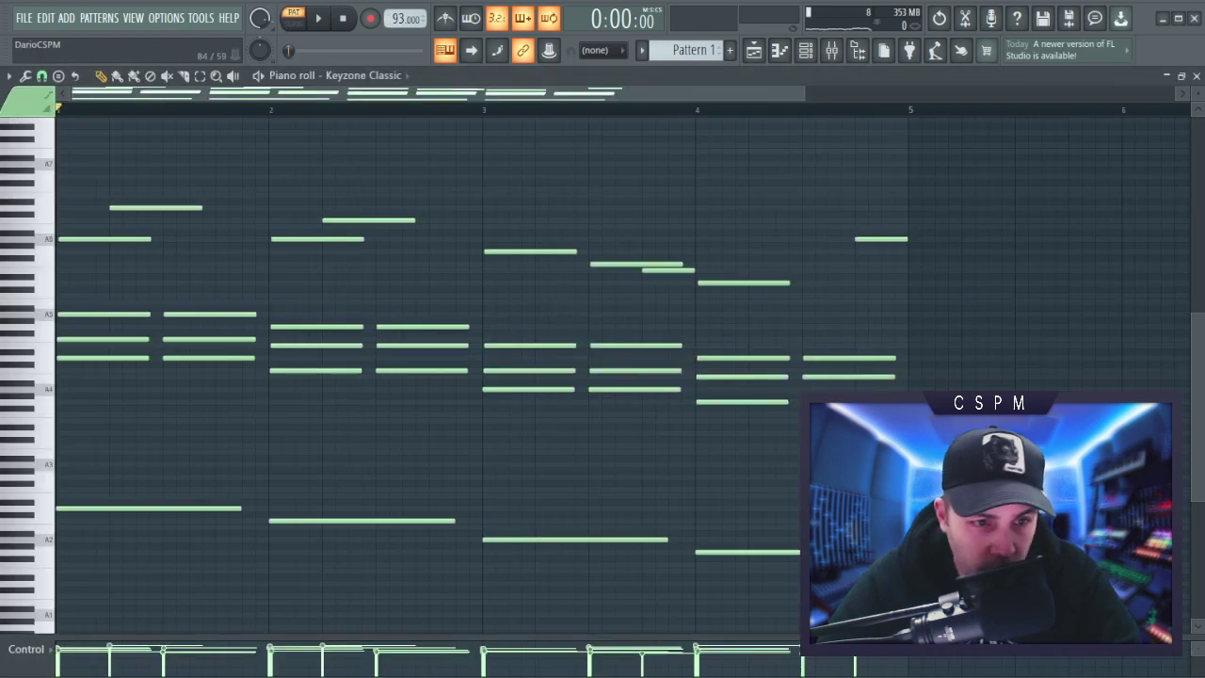
- Play back the Keyzone Classic melody in the piano roll, stop it and close the piano roll
scroll(210, 280, down, 1)
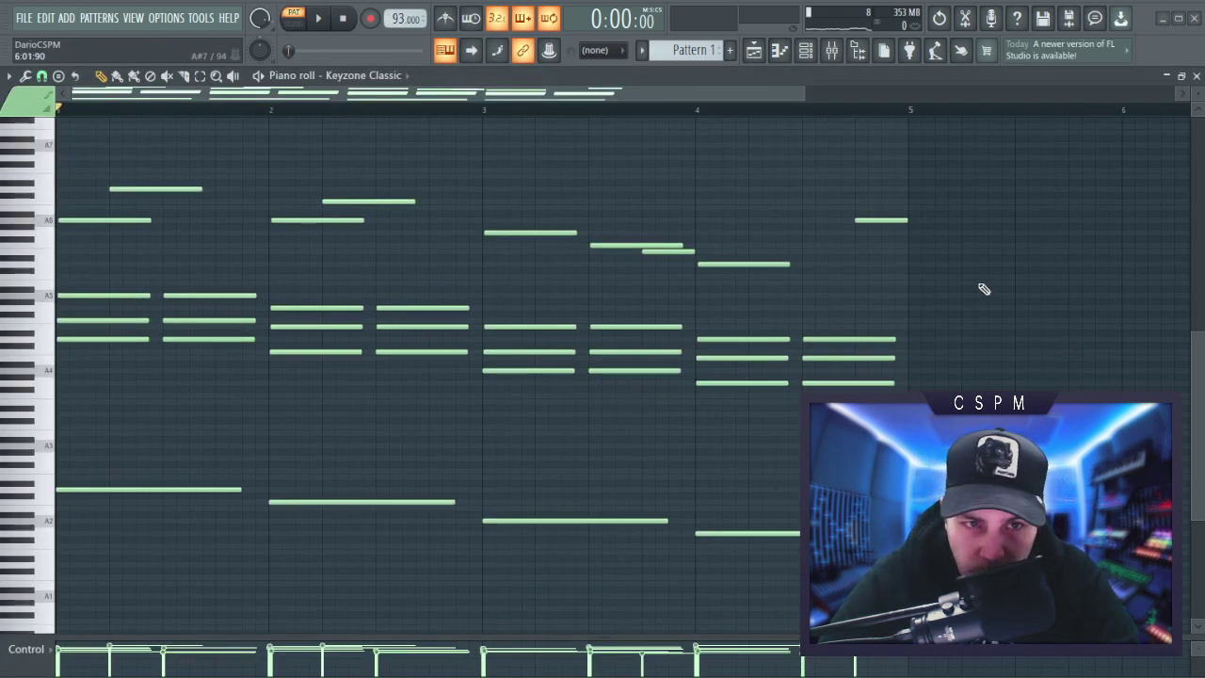
click(319, 18)
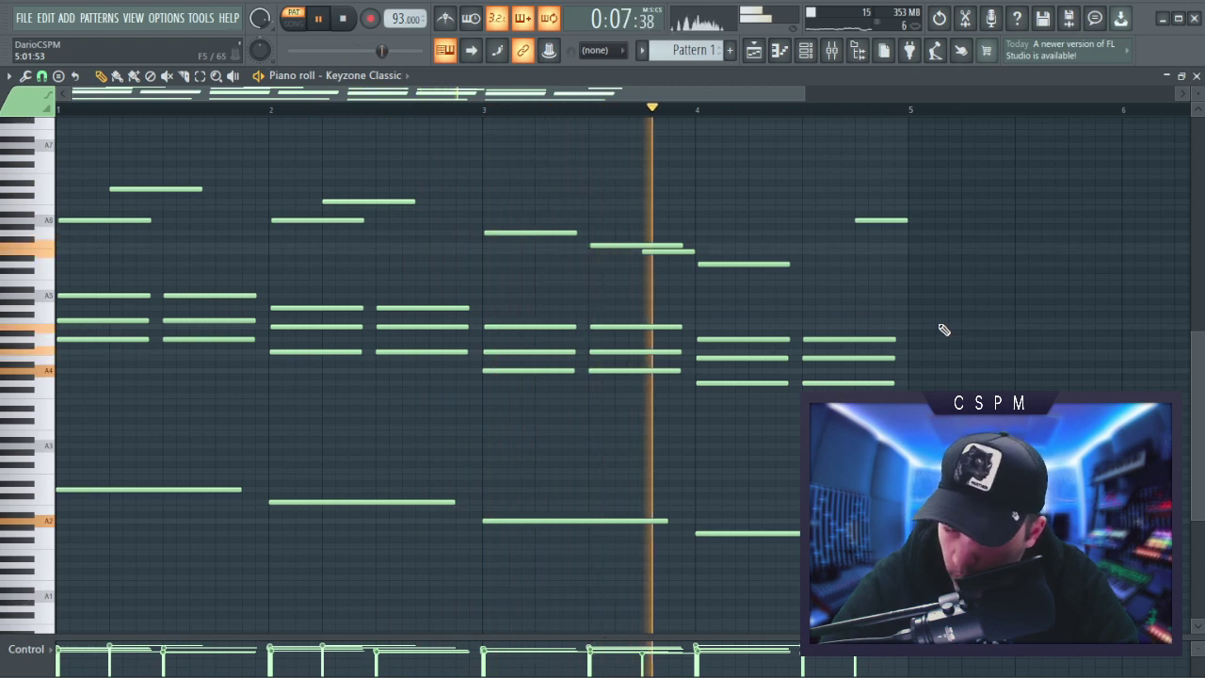
click(345, 20)
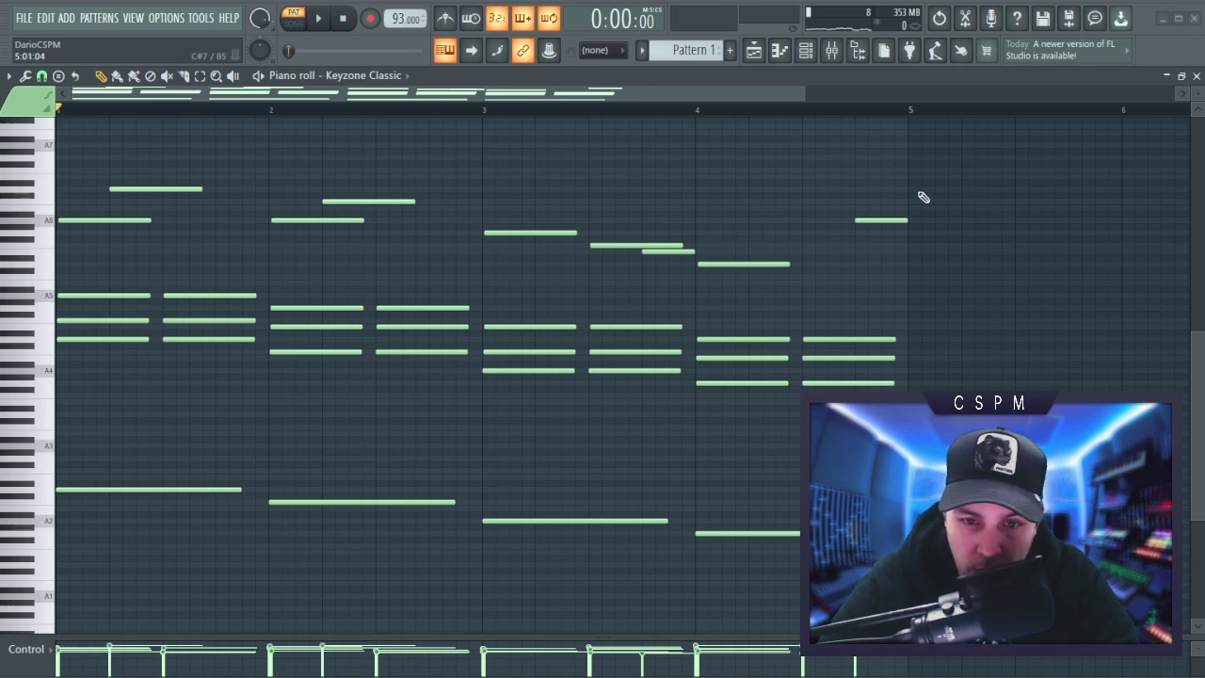
click(1198, 77)
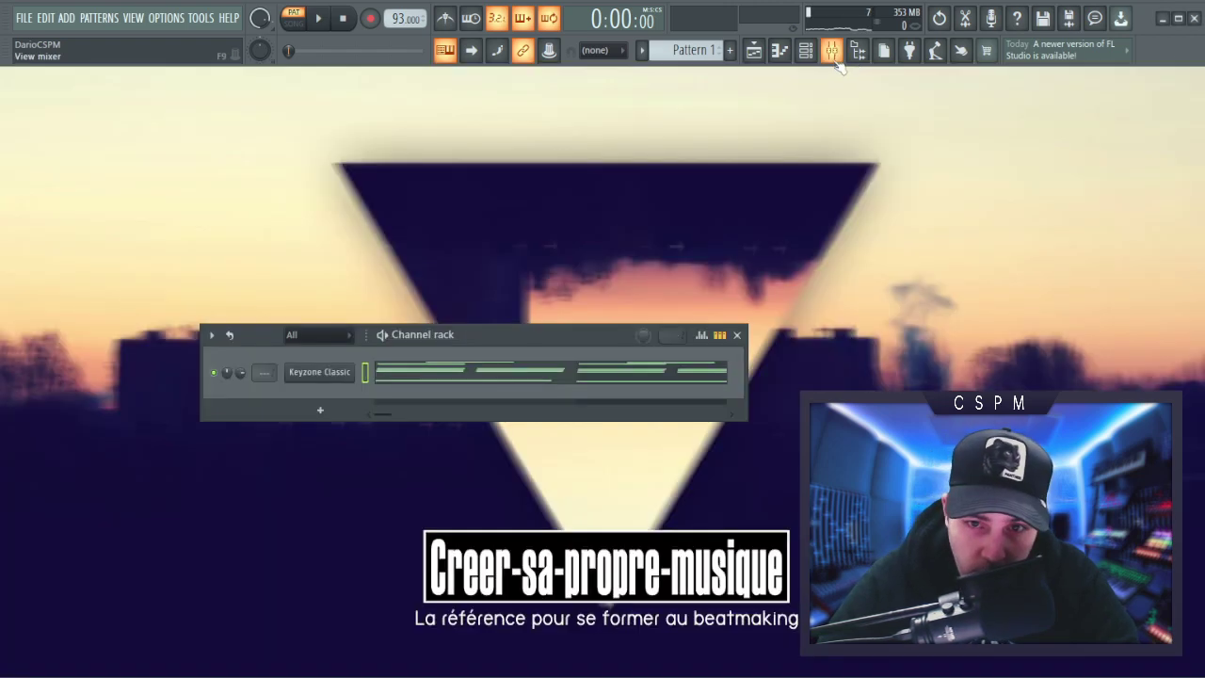
- Compare the input and effect slots of mixer tracks Insert 1 and Insert 2
click(831, 50)
click(106, 260)
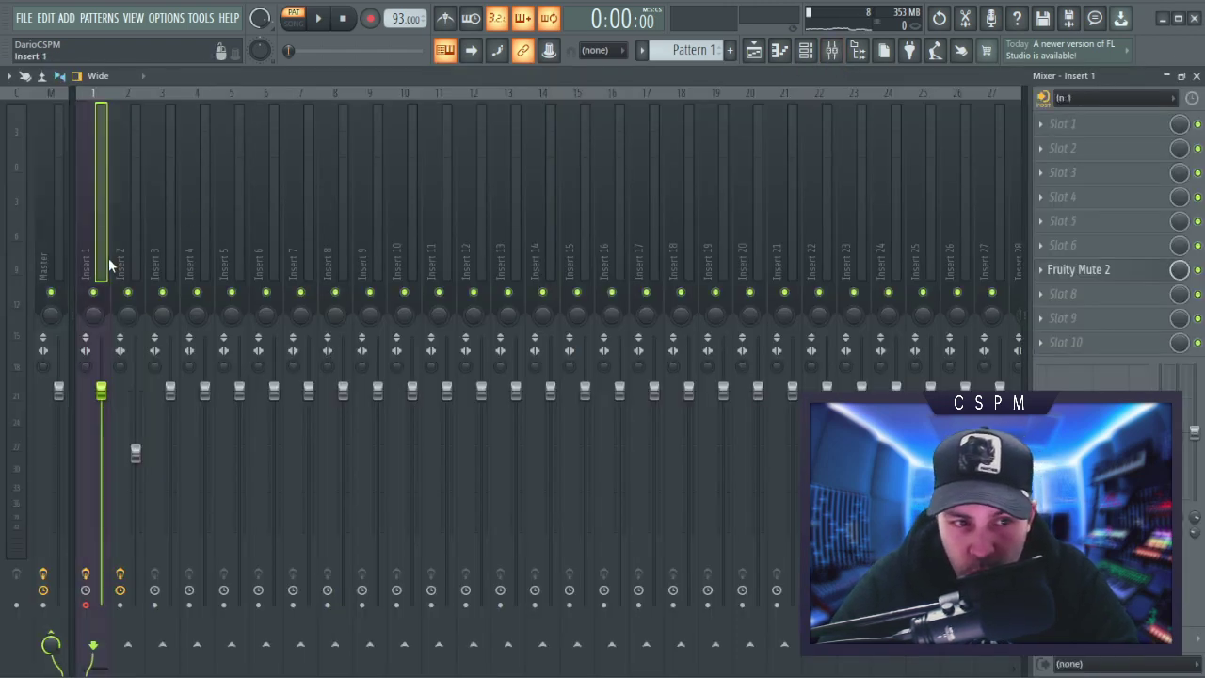
click(122, 254)
click(90, 249)
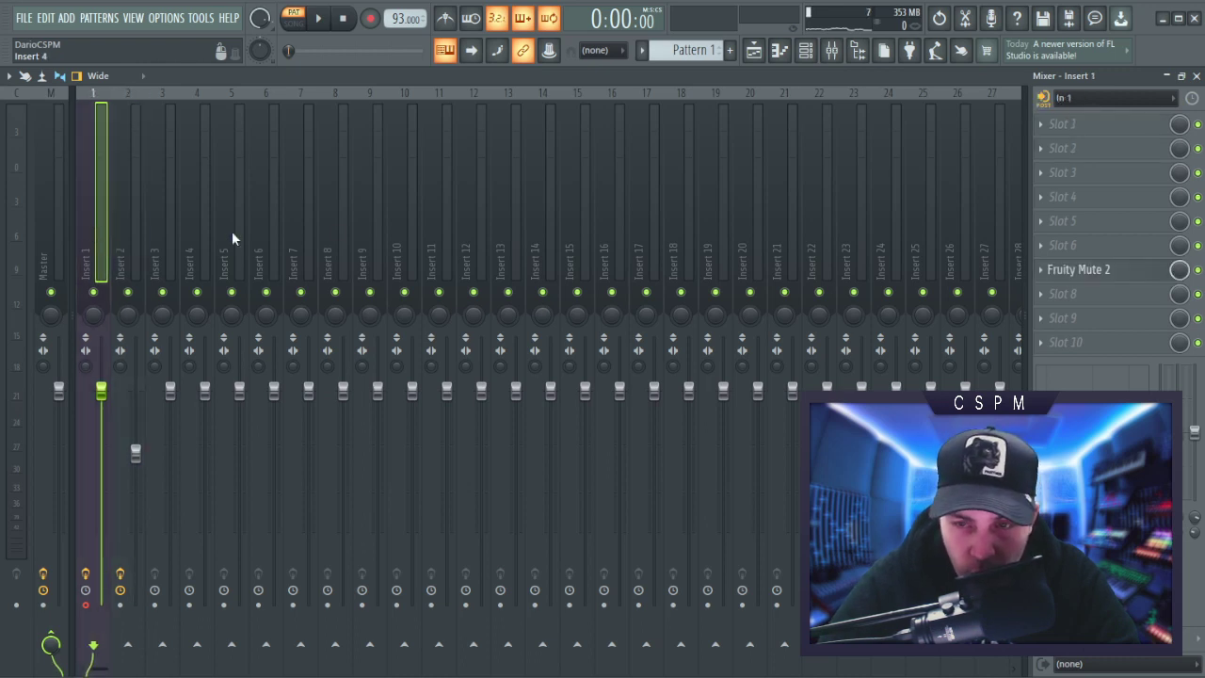
click(120, 254)
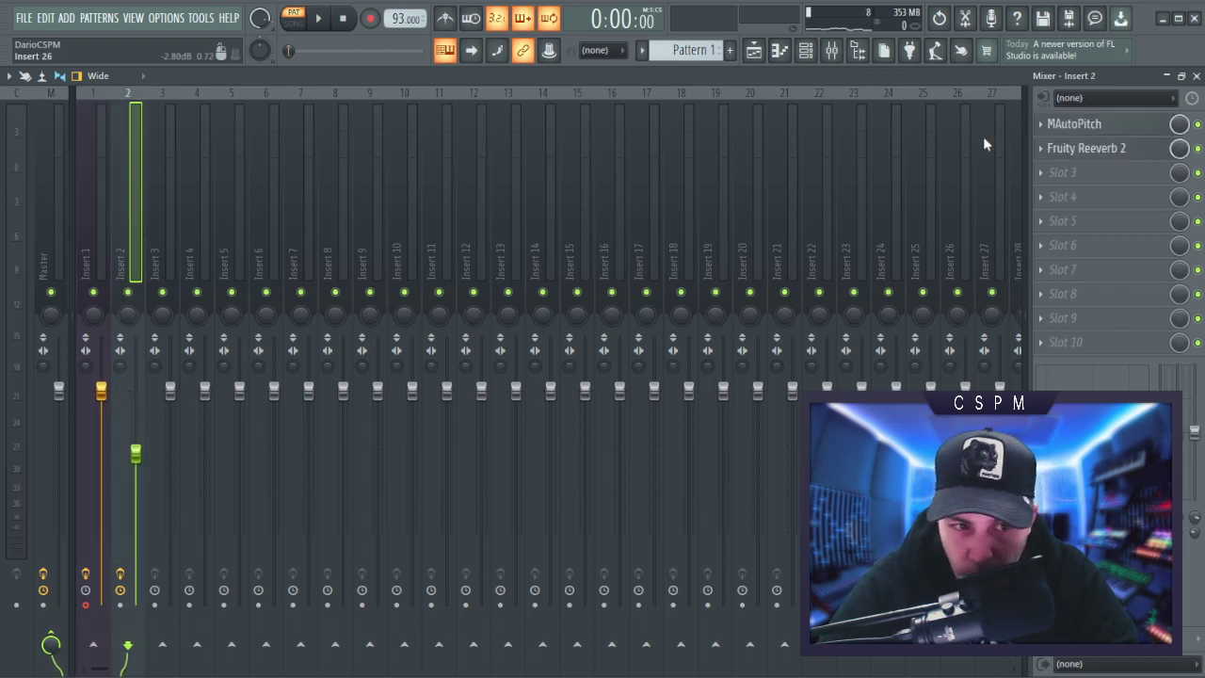
click(96, 243)
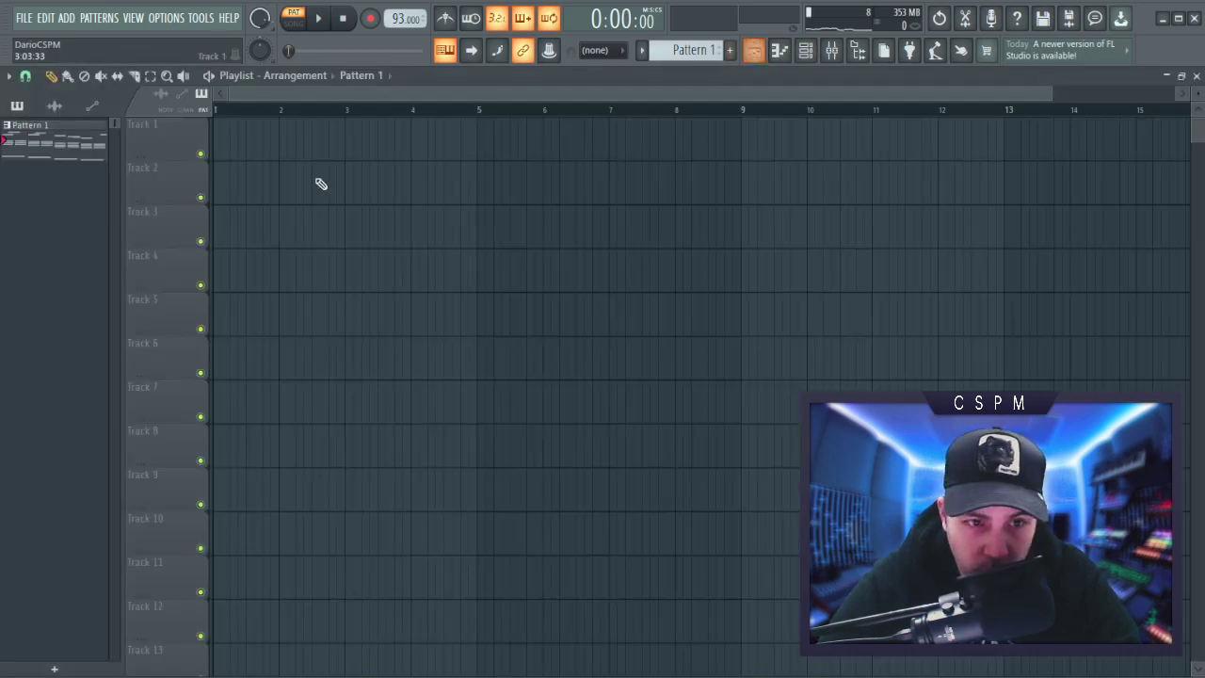
- Place Pattern 1 at bar 1 of Track 1 in the playlist and set snapping to Line
click(253, 137)
drag(252, 138, 212, 138)
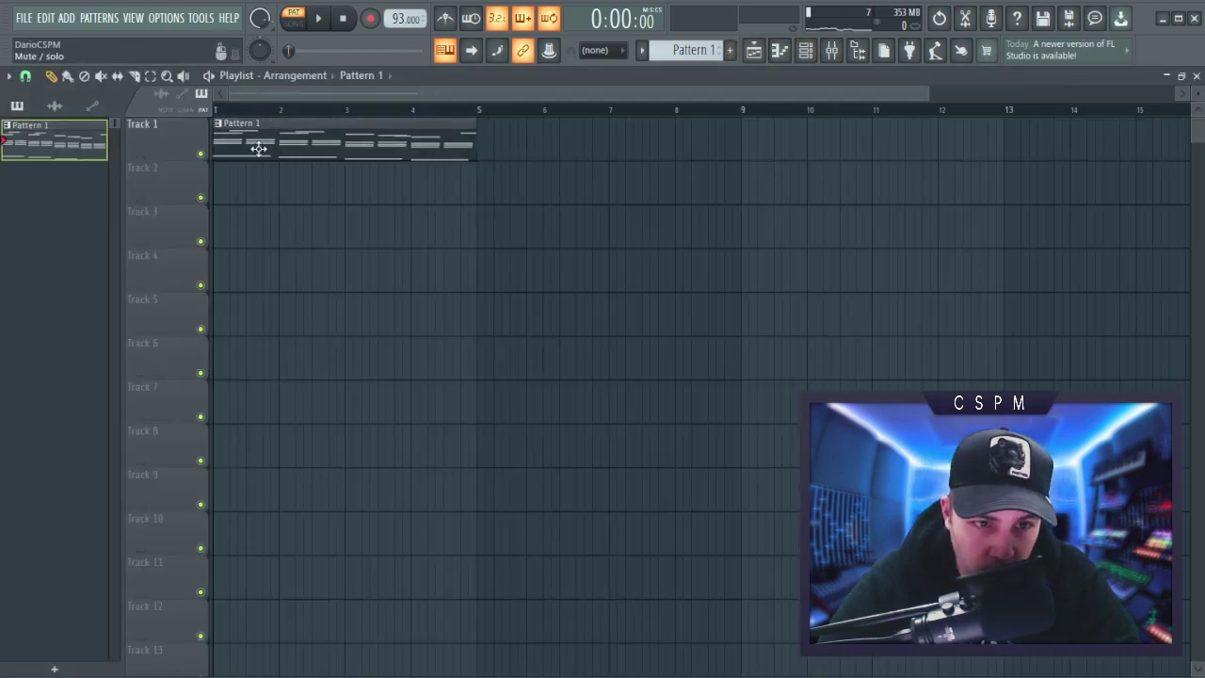
click(25, 76)
click(33, 114)
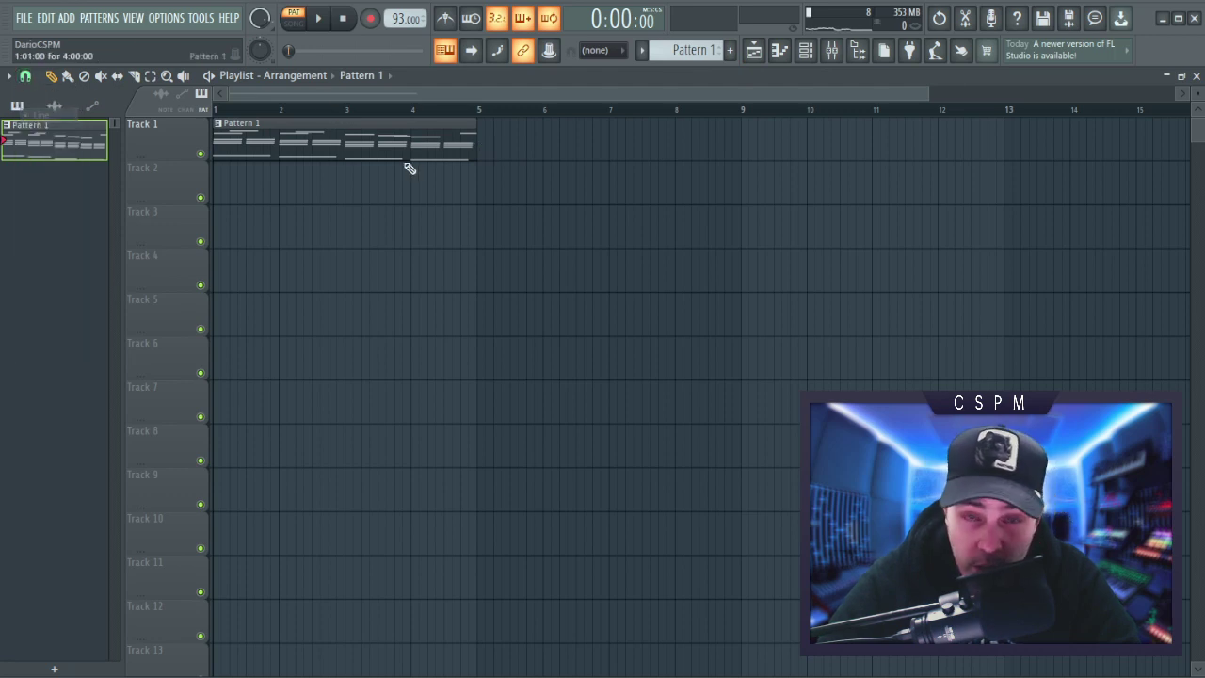
- Repeat Pattern 1 back to back on Track 1 at bars 5, 9, 13 and 17
click(489, 141)
drag(569, 144, 565, 137)
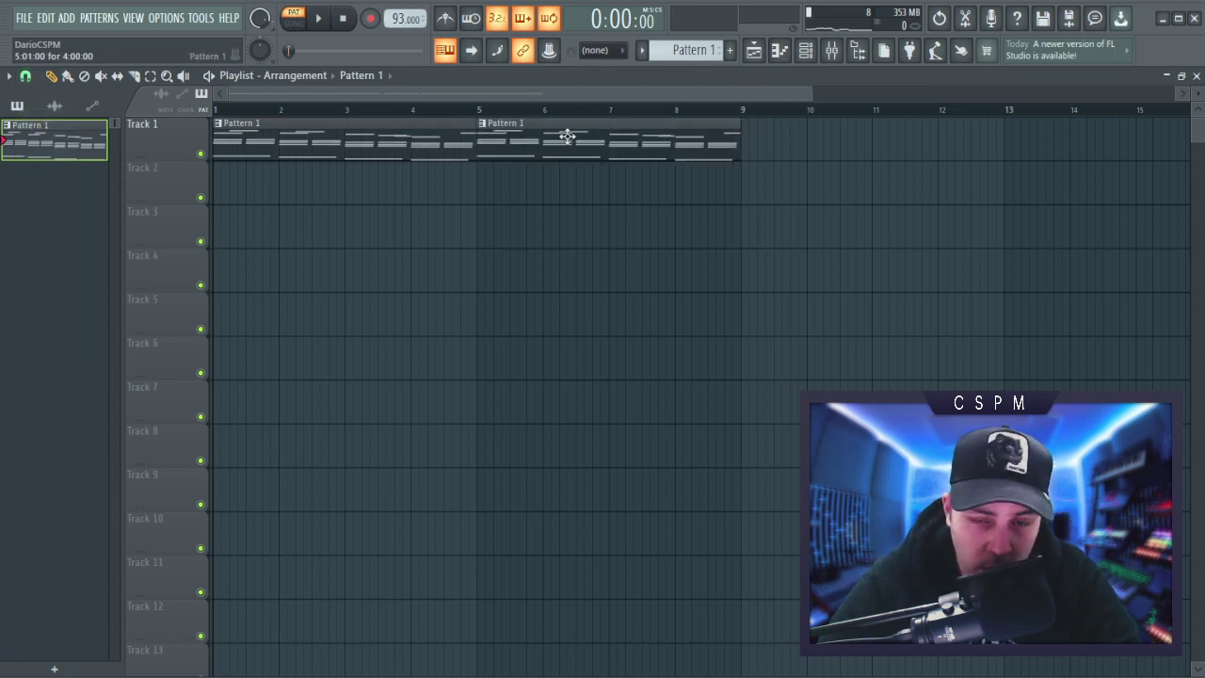
click(761, 141)
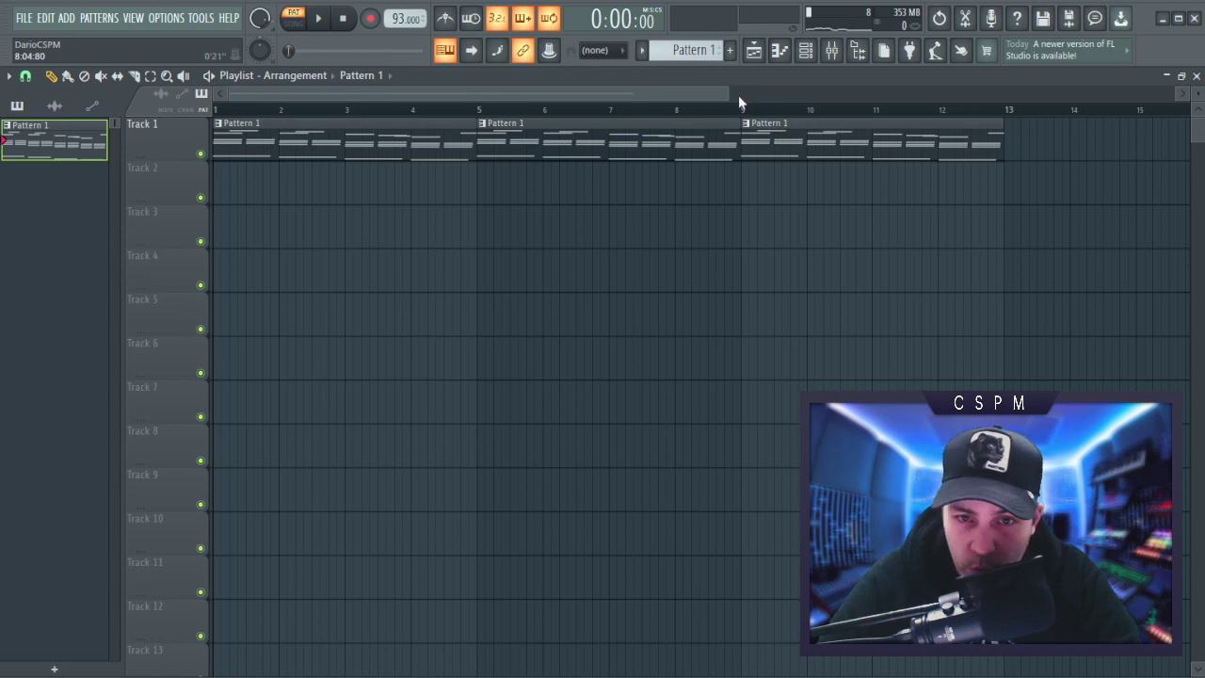
drag(729, 95, 876, 95)
click(828, 135)
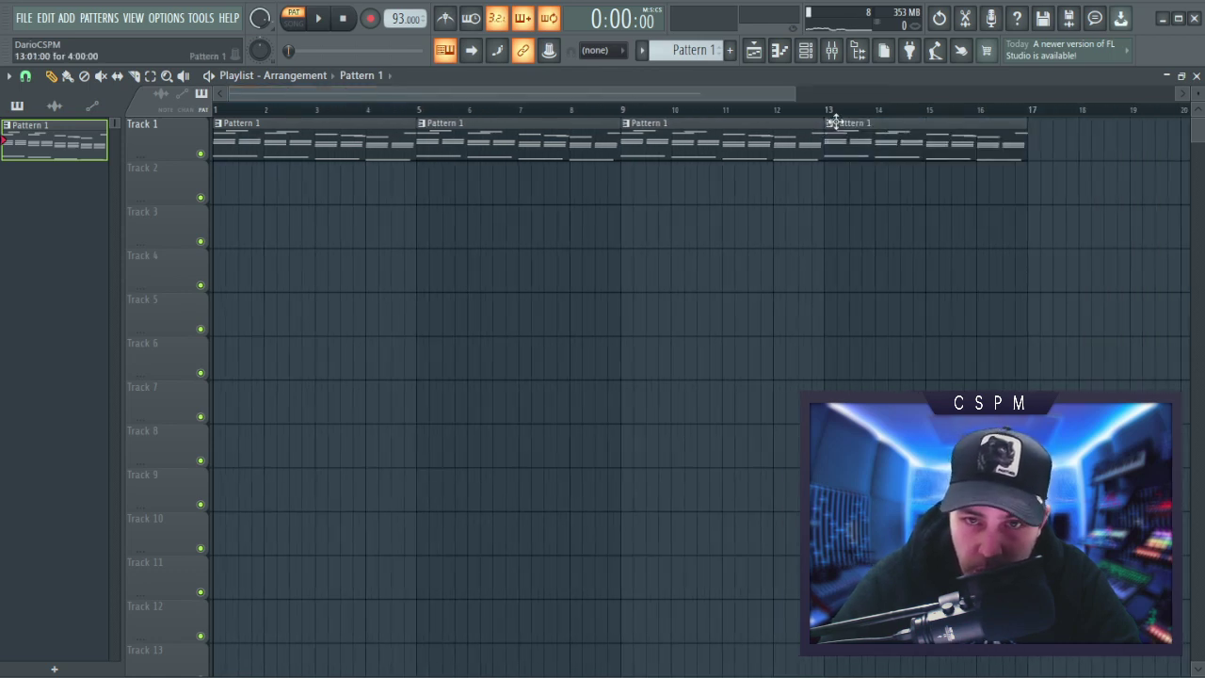
drag(798, 95, 927, 95)
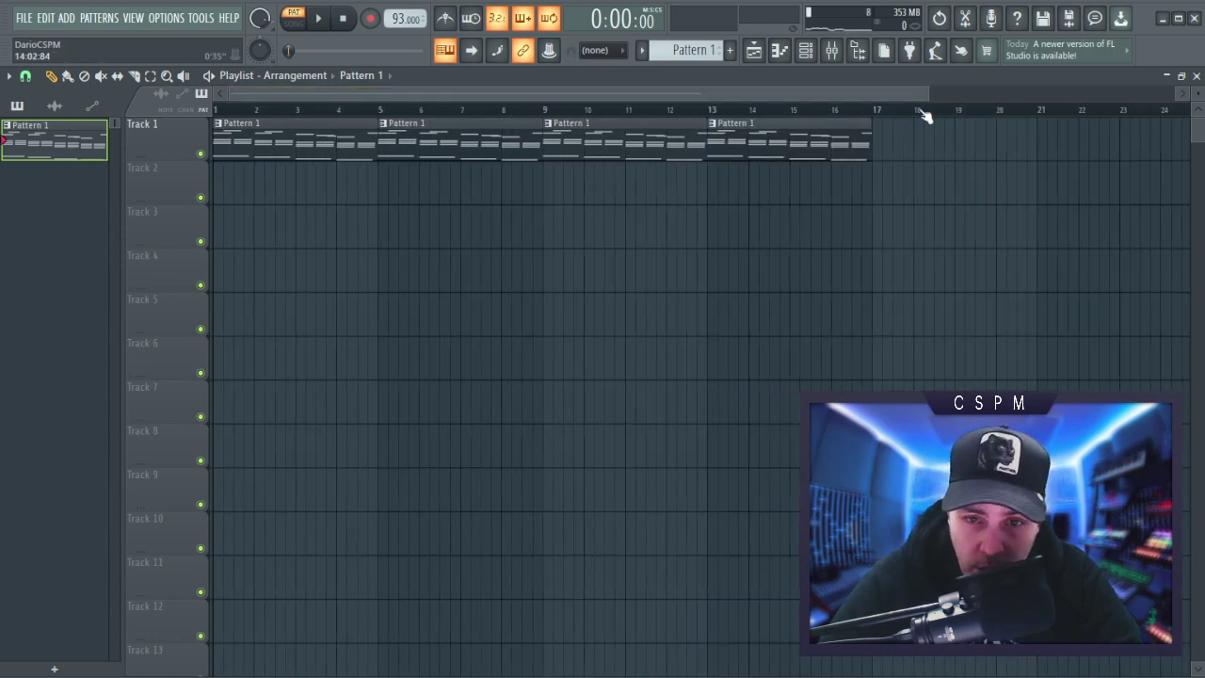
click(876, 135)
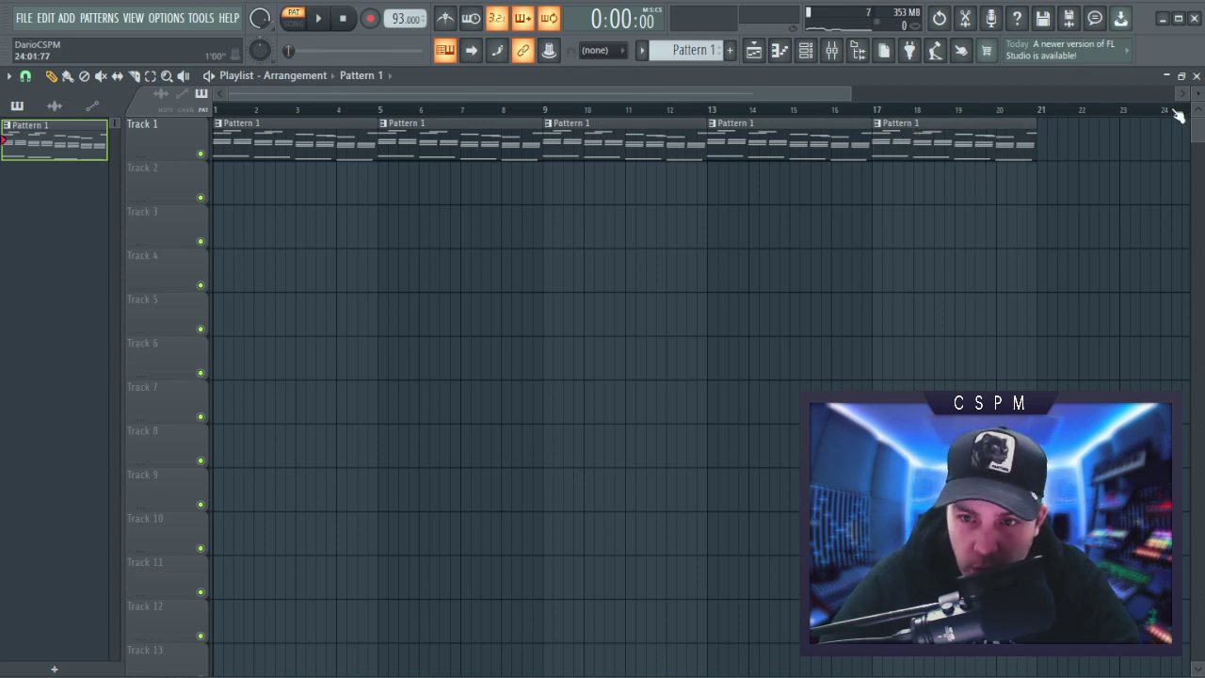
- Extend the arrangement on Track 1 with further Pattern 1 clips at bars 21, 25 and 29
drag(1195, 115, 1196, 141)
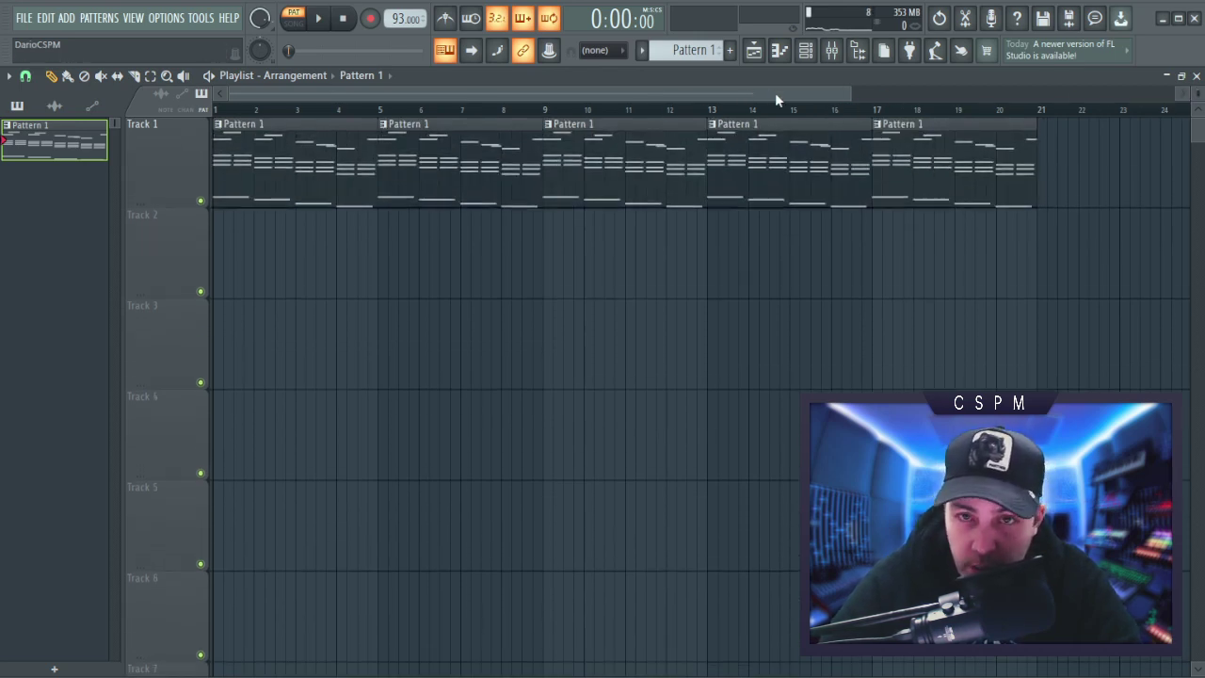
drag(849, 90, 927, 95)
click(868, 143)
drag(908, 144, 899, 144)
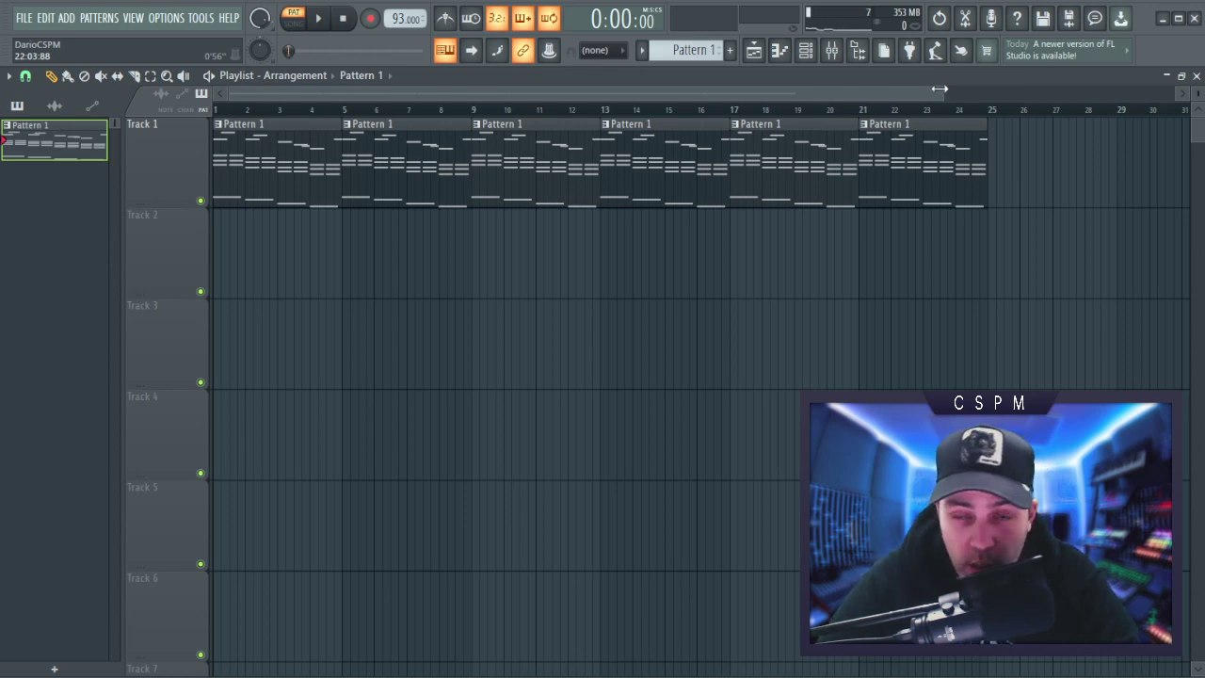
drag(939, 88, 1007, 91)
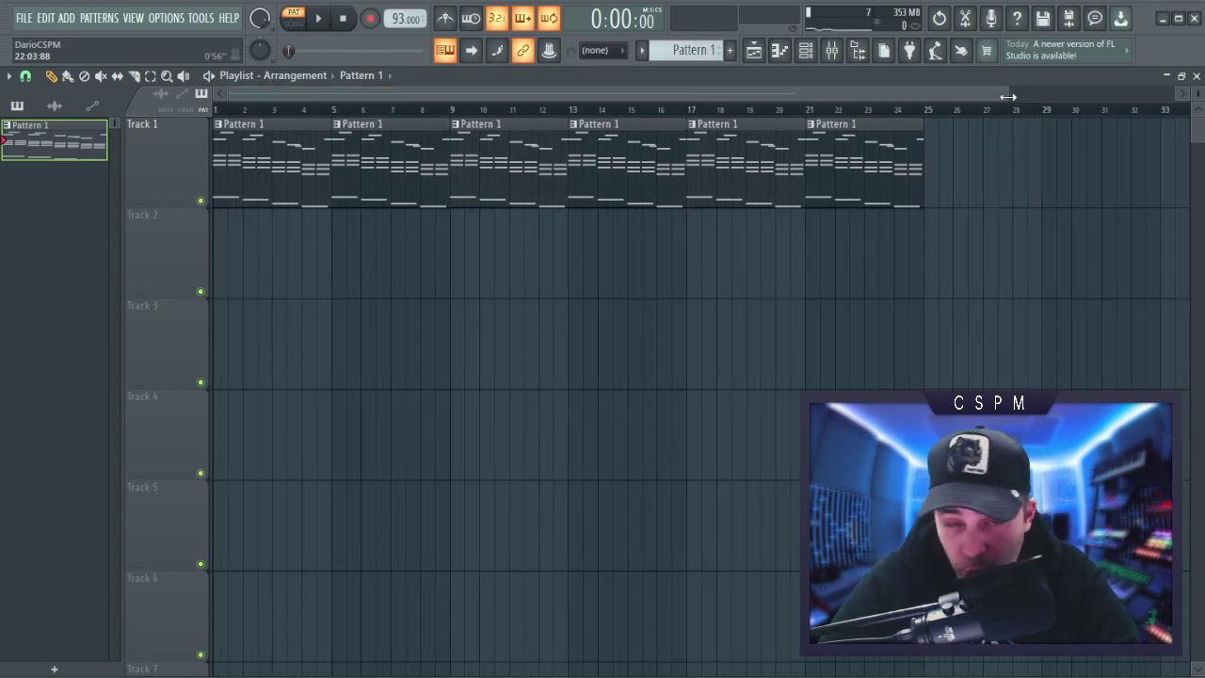
click(933, 156)
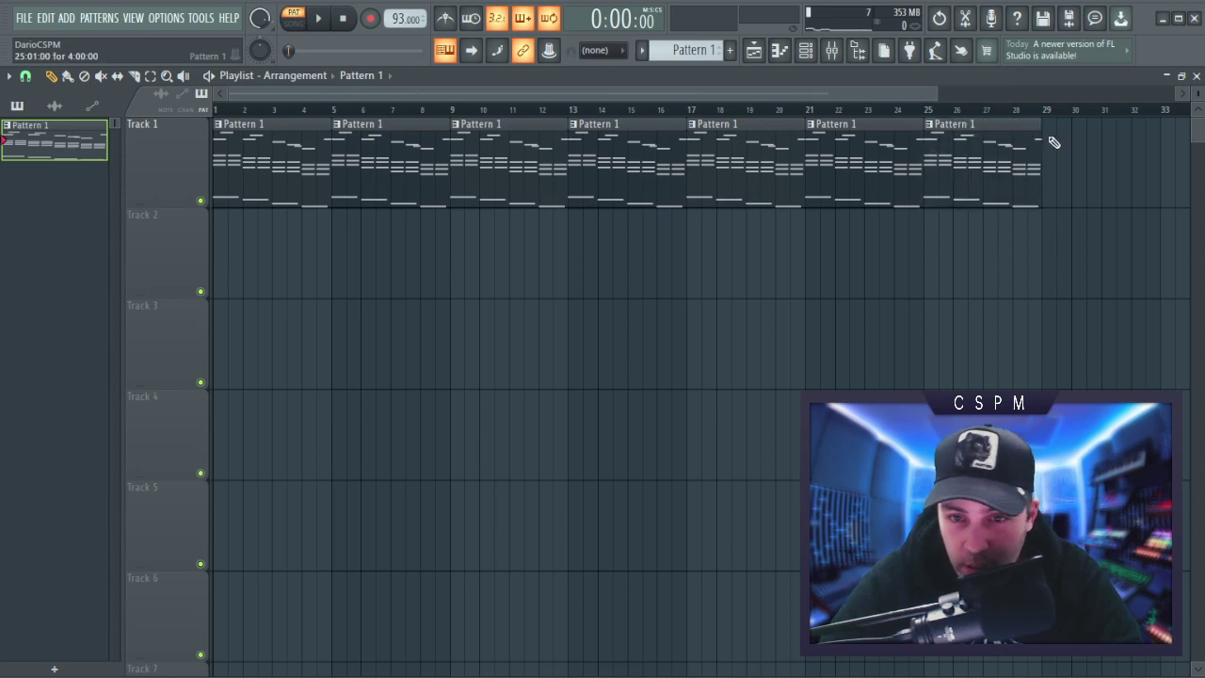
click(1049, 157)
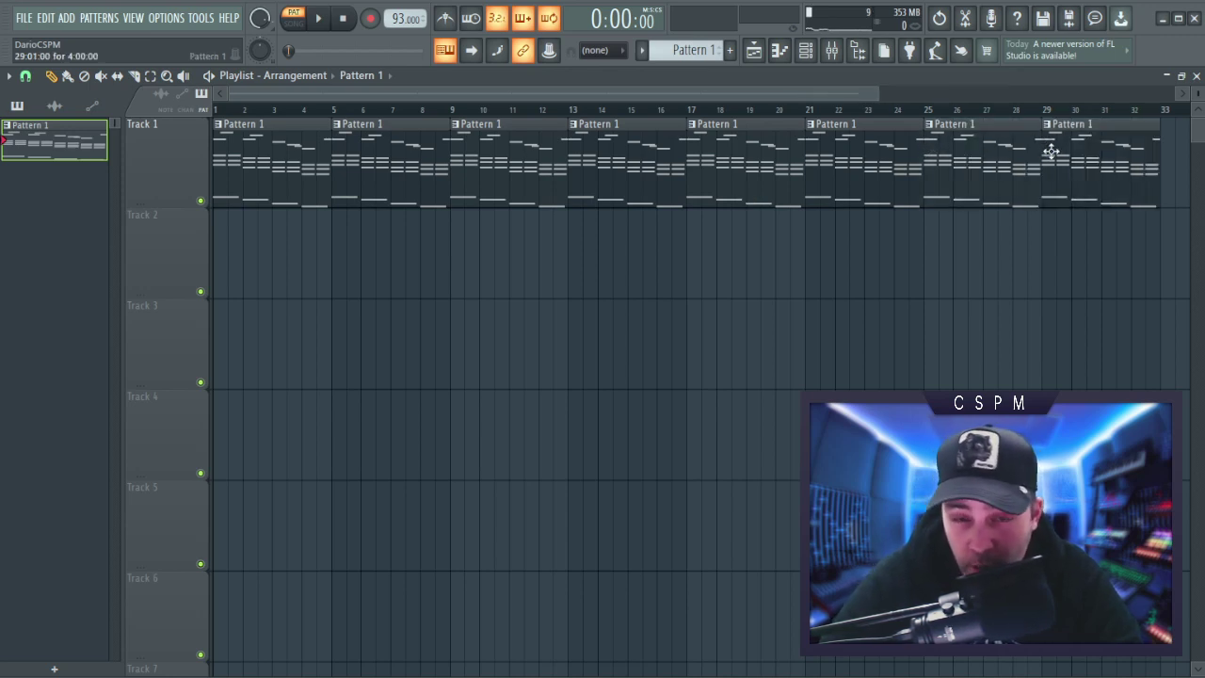
mouse_move(871, 92)
mouse_down()
mouse_move(908, 92)
mouse_move(848, 92)
mouse_up()
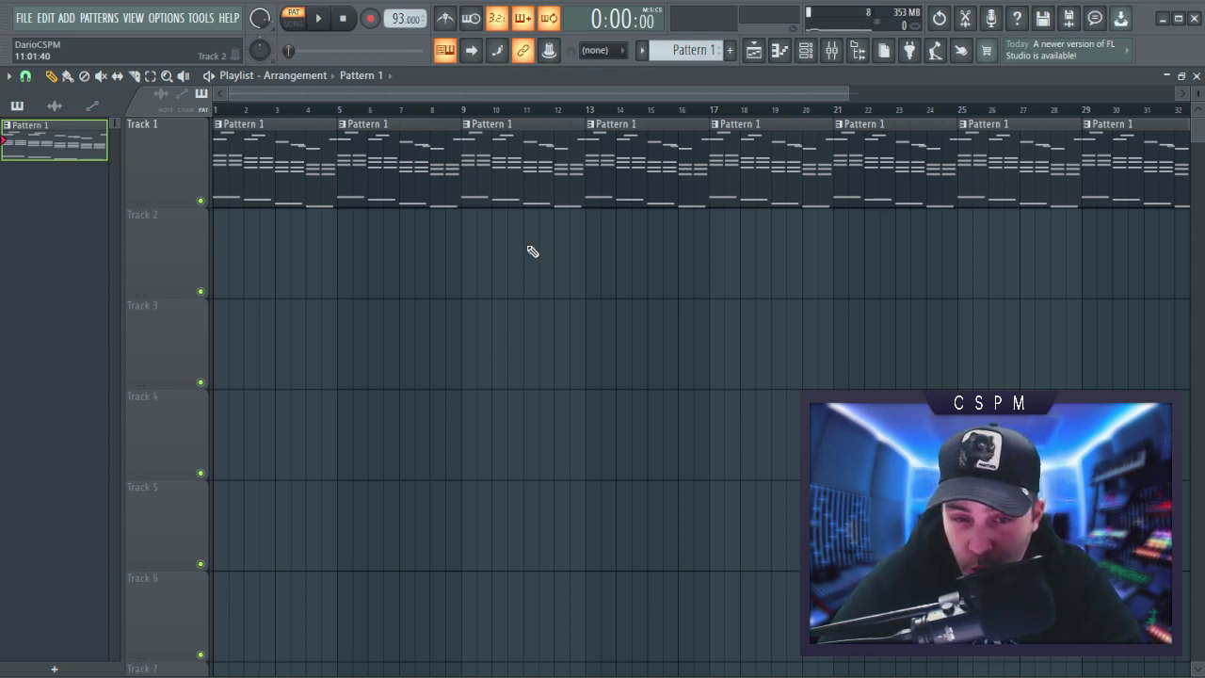
drag(848, 91, 962, 92)
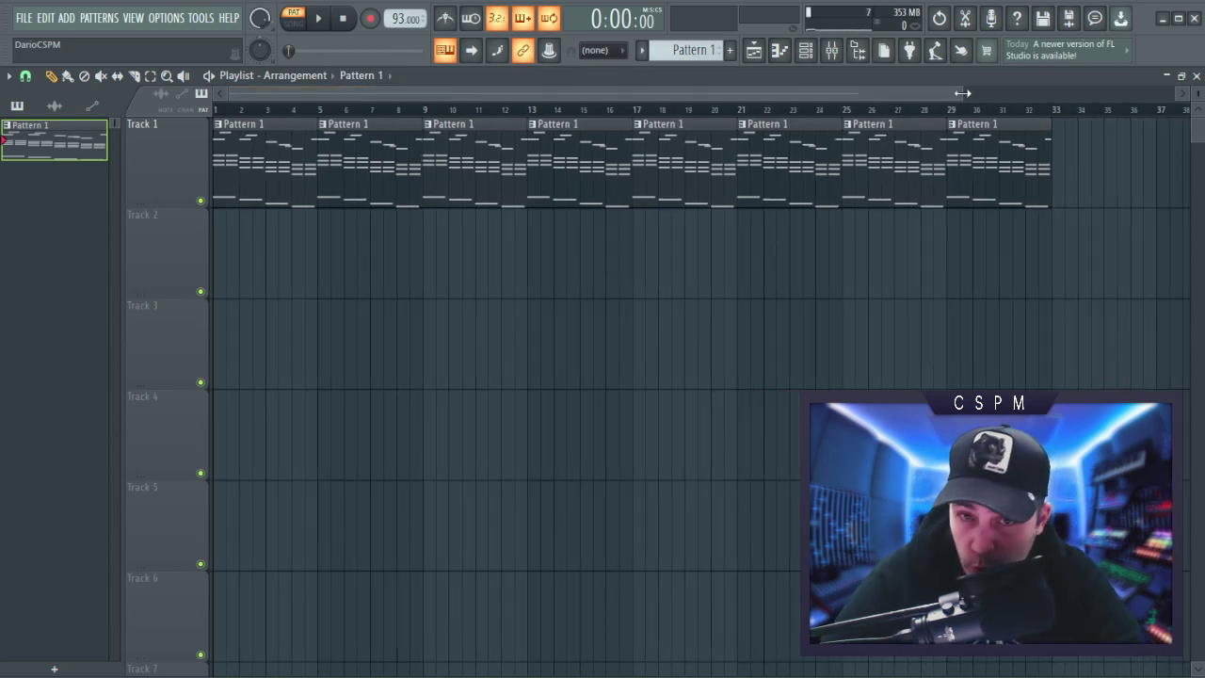
- Open the mixer to check the input and effects of Insert 1
click(831, 53)
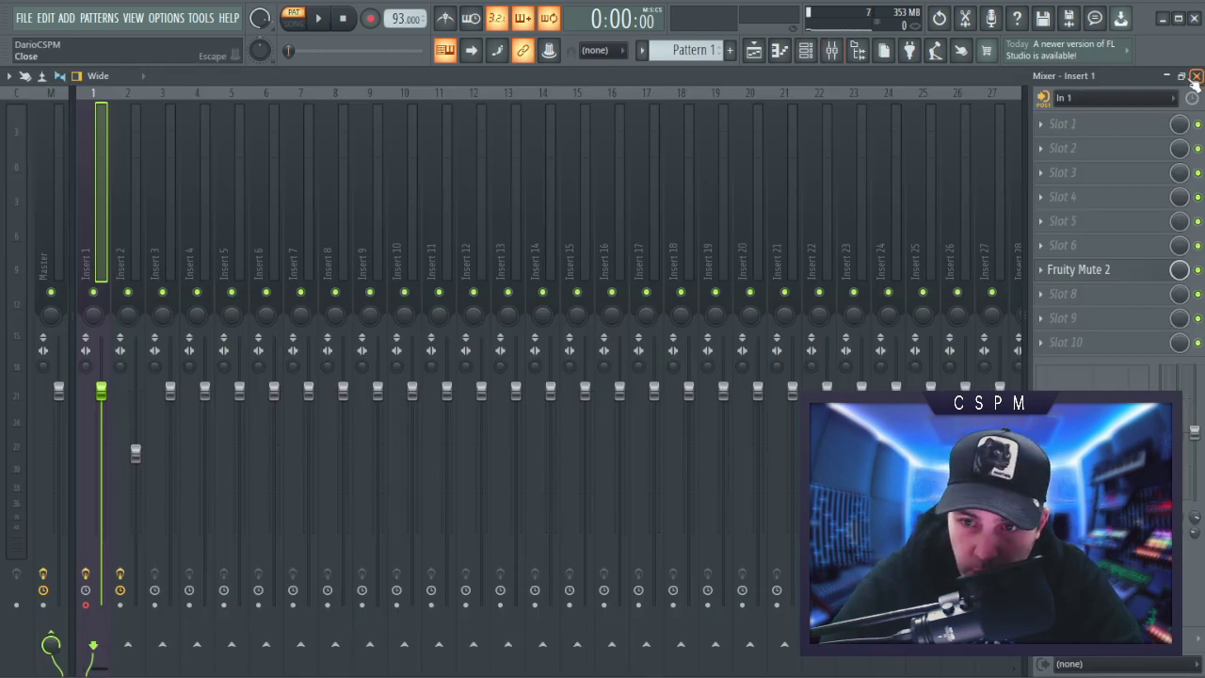
- Compare the Insert 2 and Insert 1 mixer tracks, and close the mixer
click(122, 253)
click(100, 250)
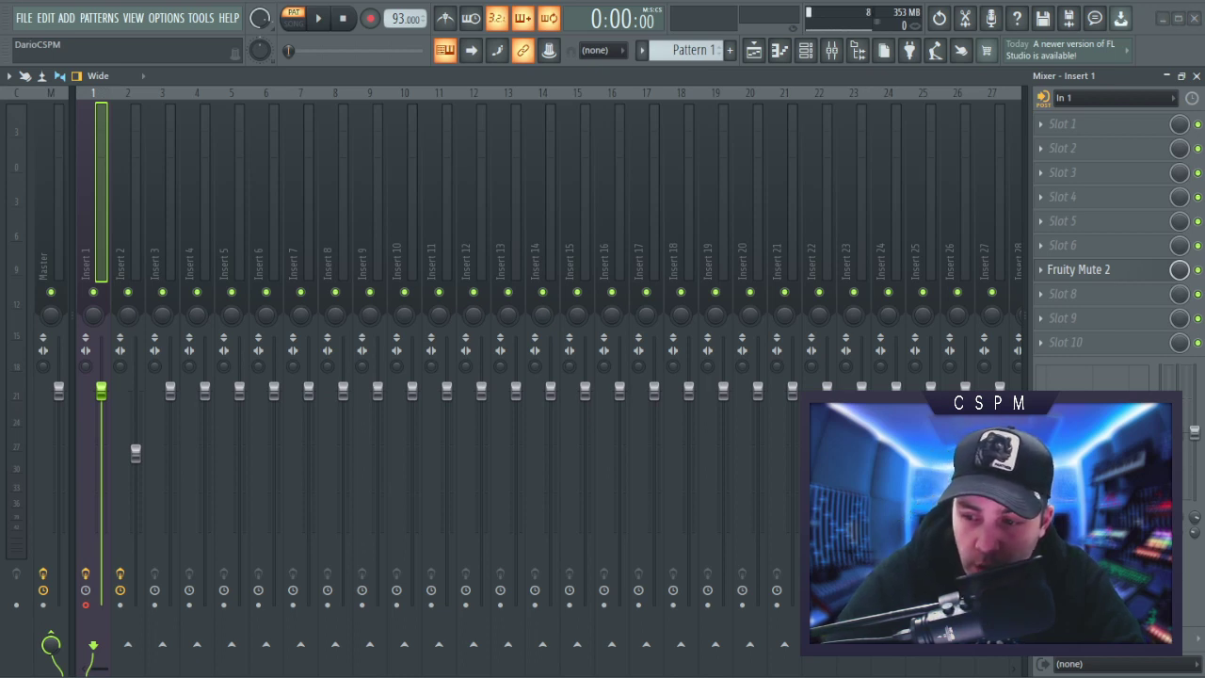
click(1196, 75)
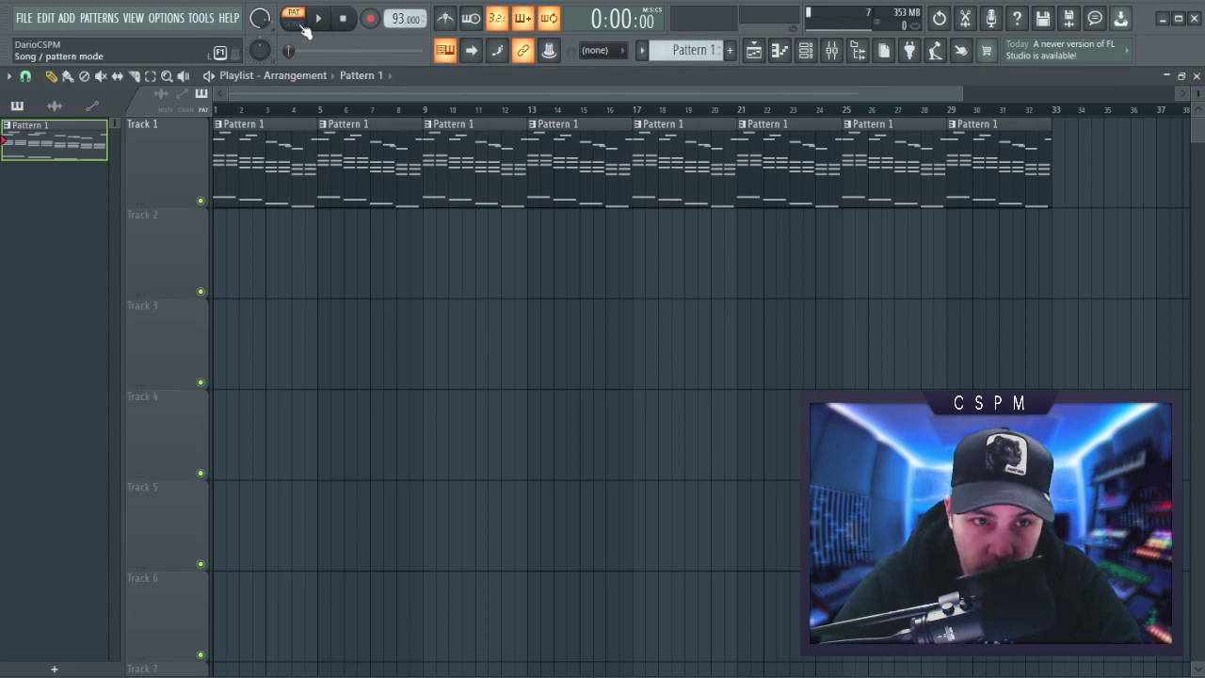
- Switch playback to song mode, play the piano arrangement from the start and stop it
click(302, 28)
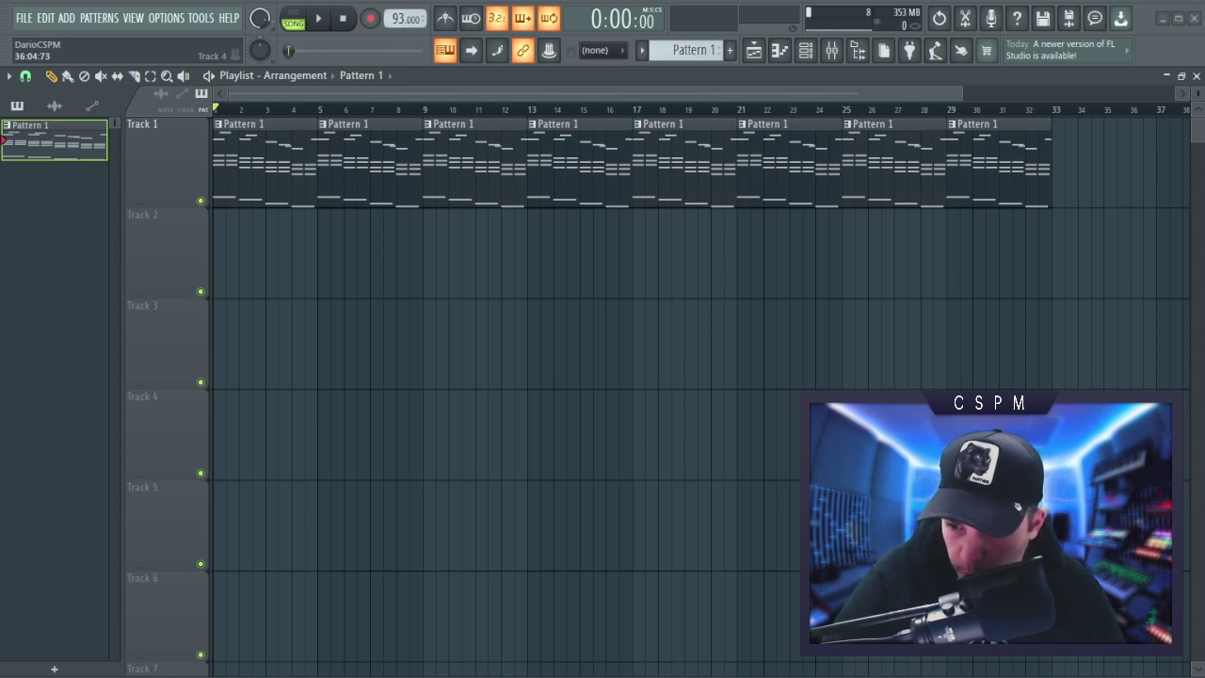
click(320, 19)
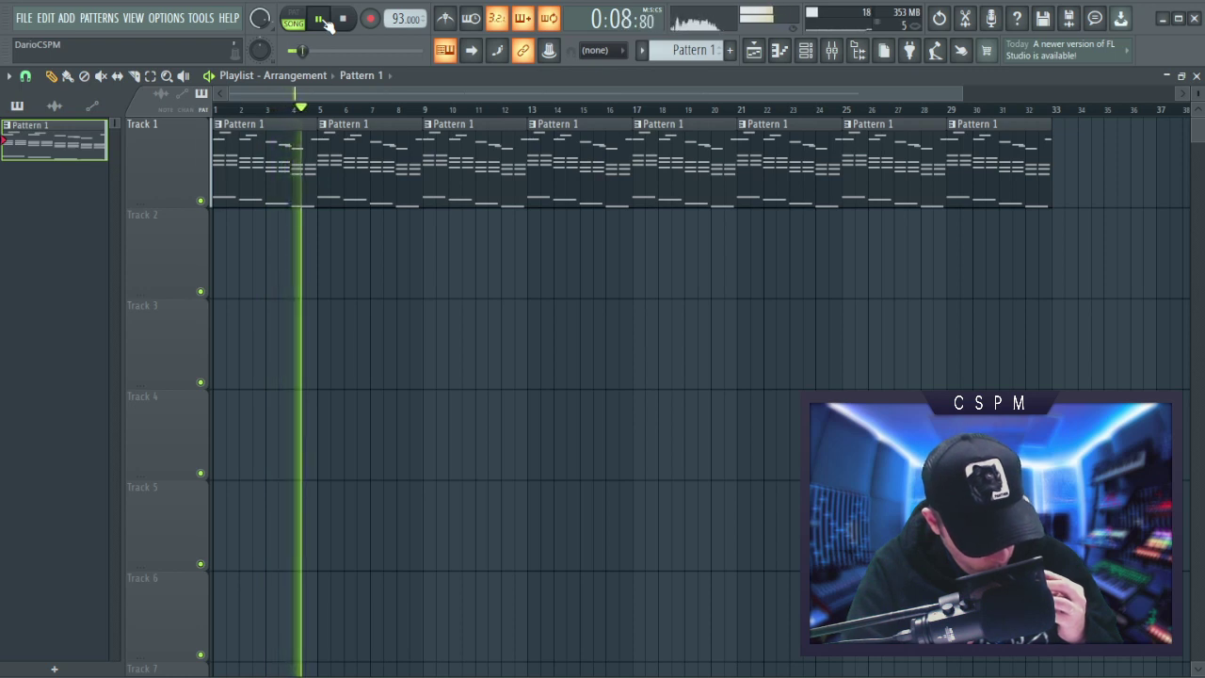
click(342, 18)
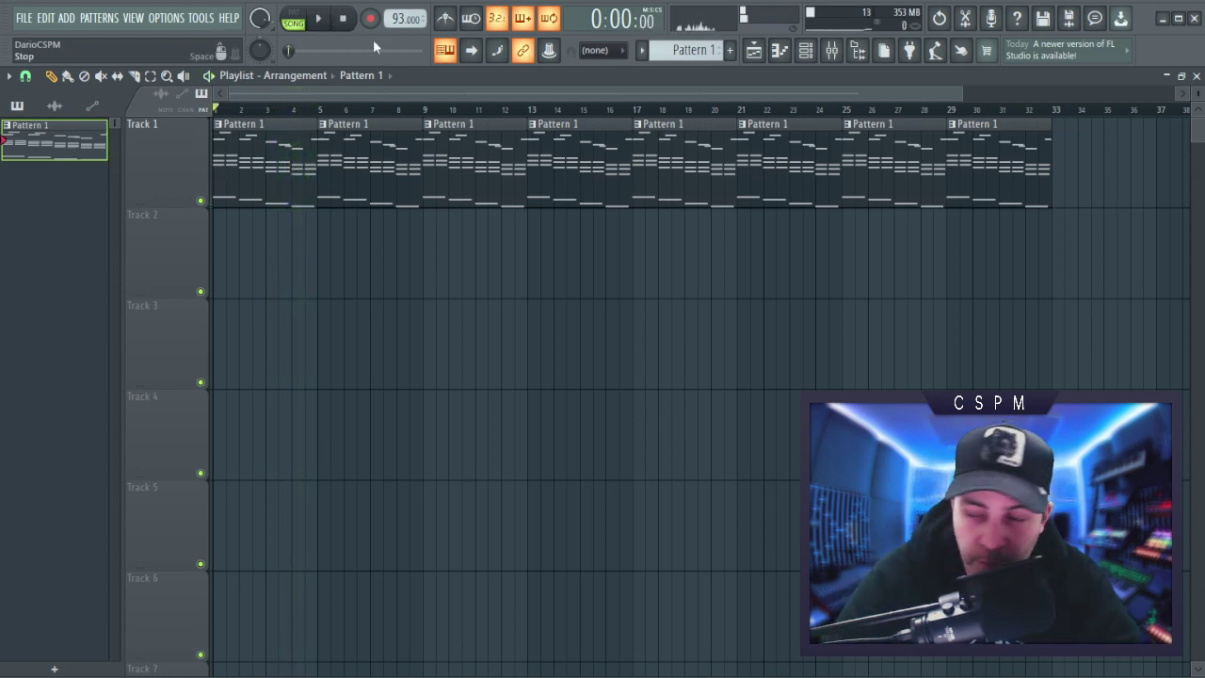
- Check the effects on mixer tracks Insert 2 and Insert 1, and return to the playlist
click(841, 53)
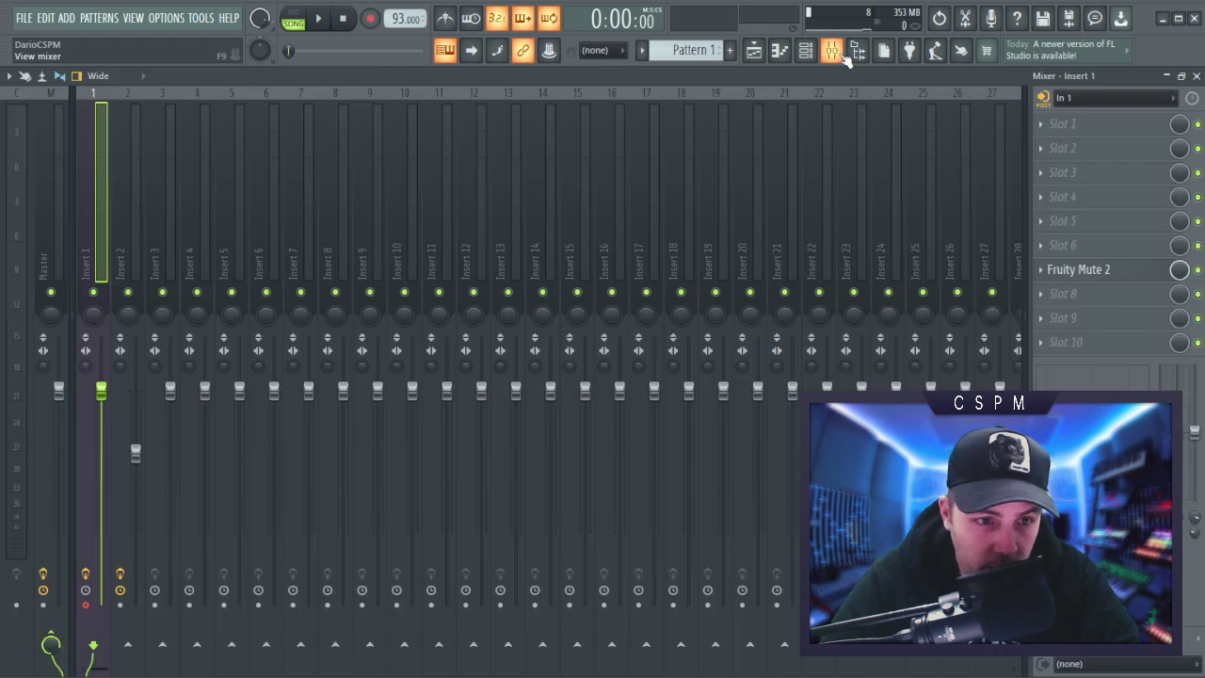
click(118, 266)
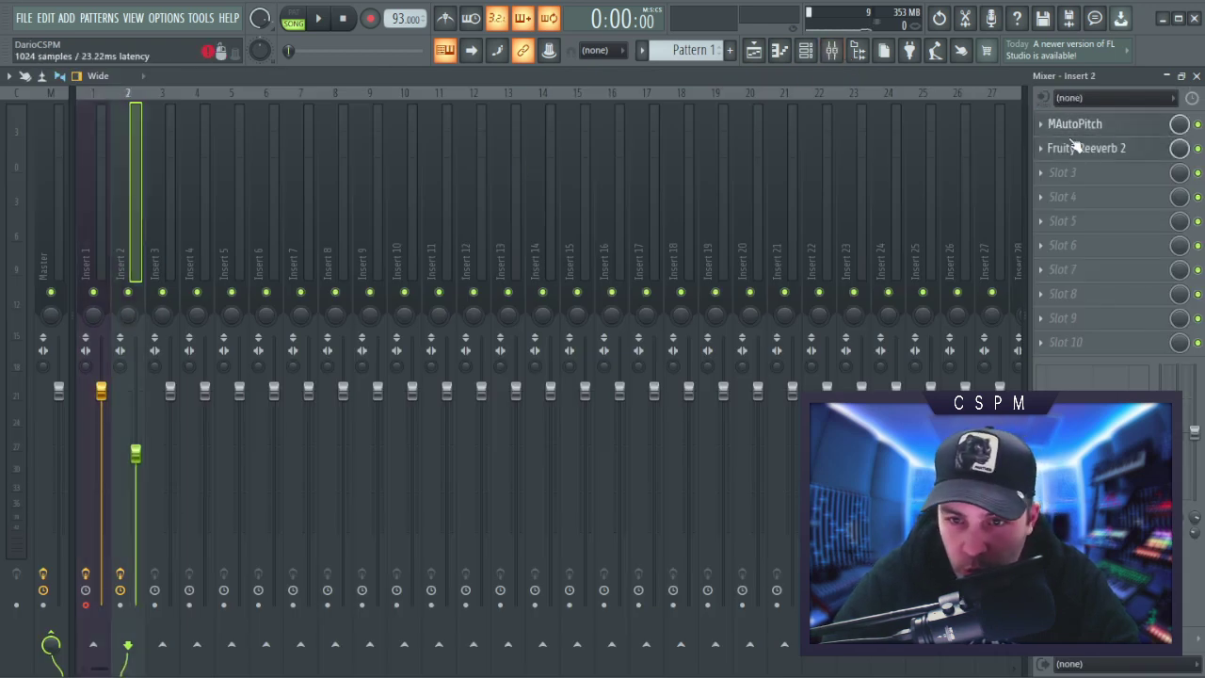
click(85, 265)
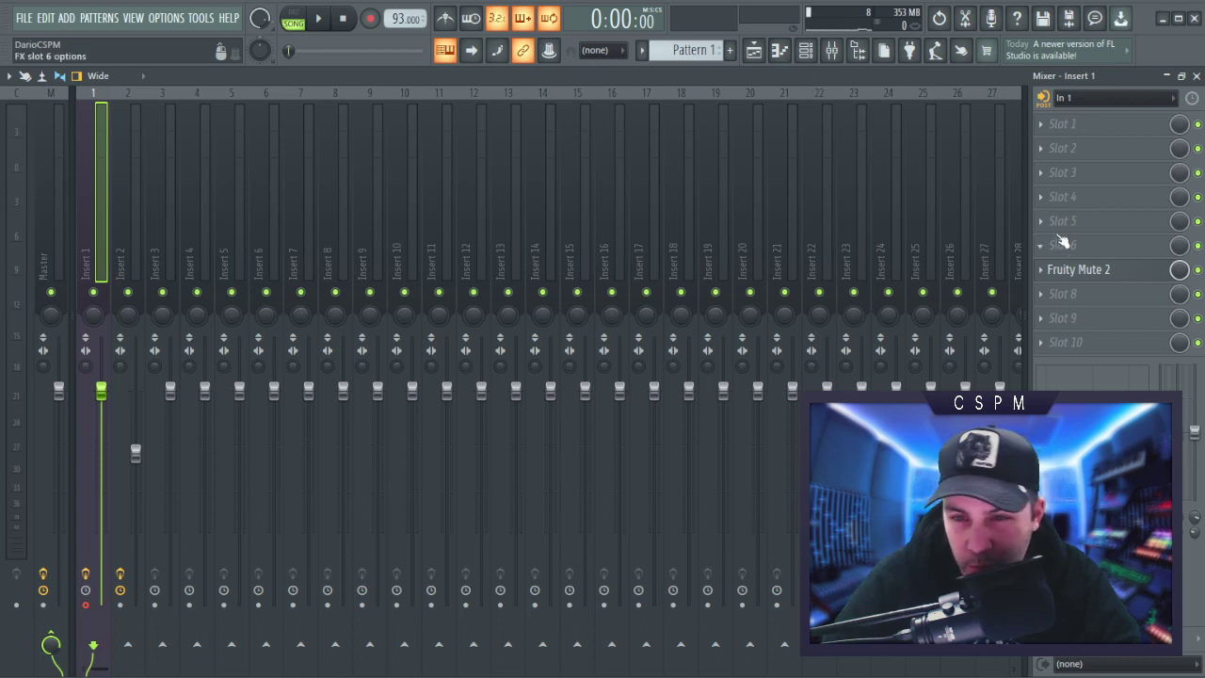
click(1195, 76)
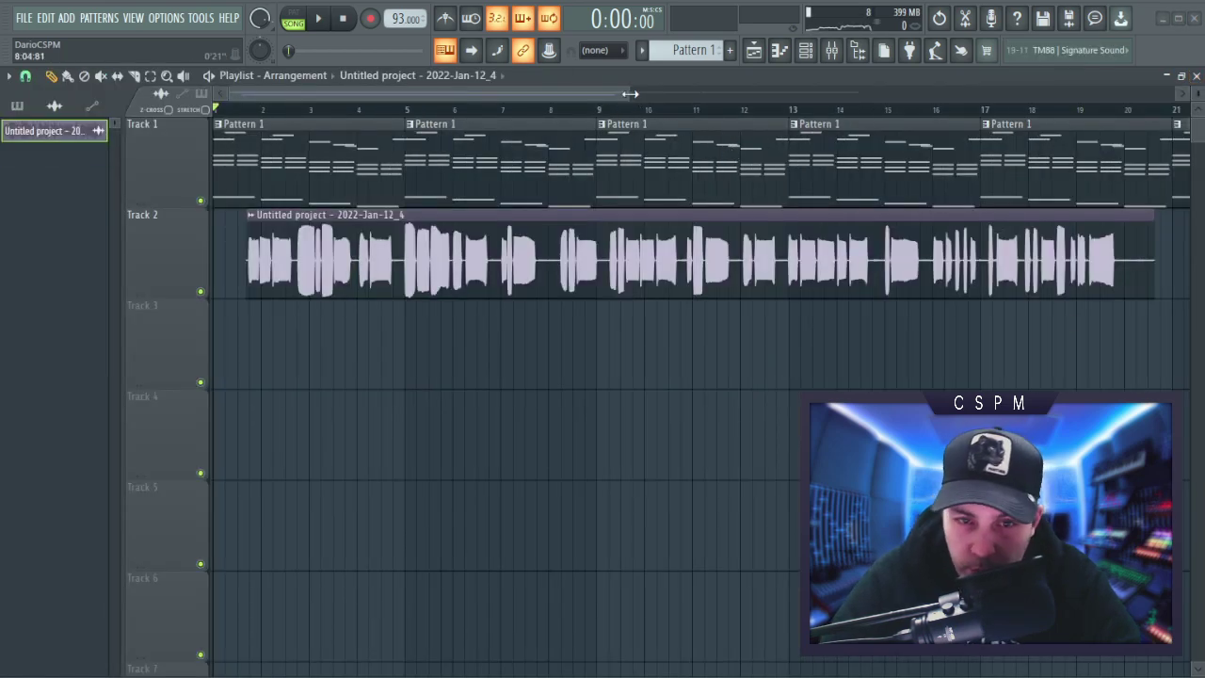
- Choose the playlist's snap setting and activate the Slice tool for cutting the vocal recording on Track 2
drag(630, 93, 727, 93)
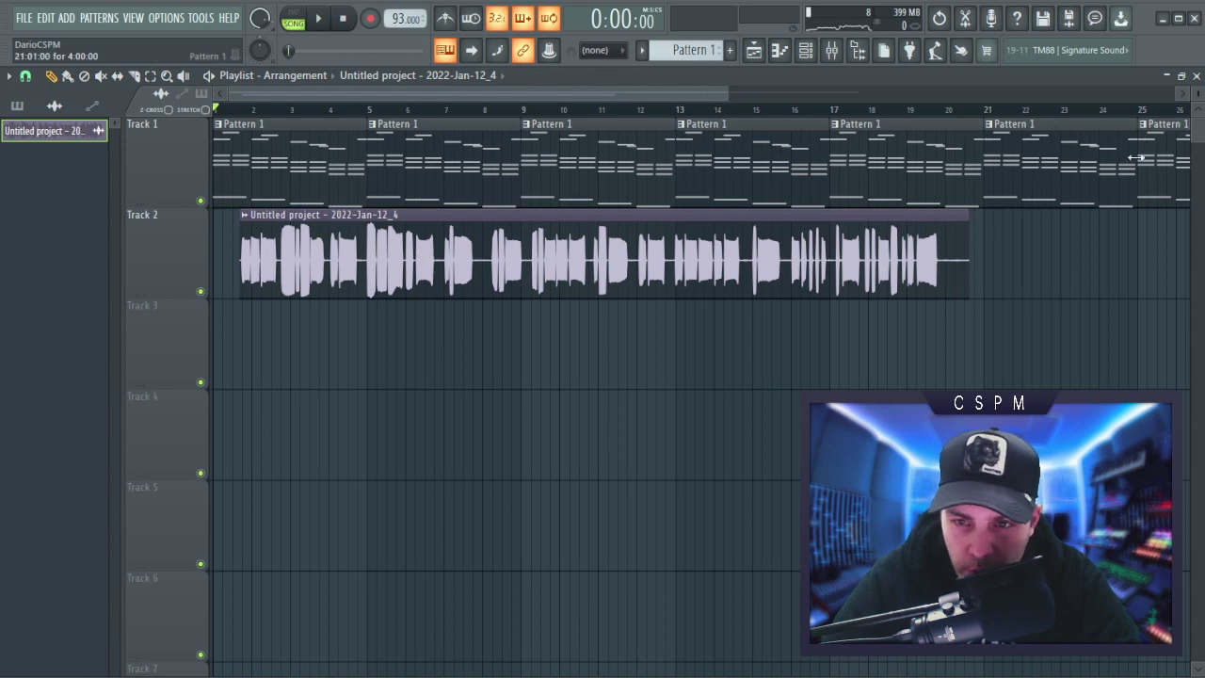
drag(1196, 105, 1167, 98)
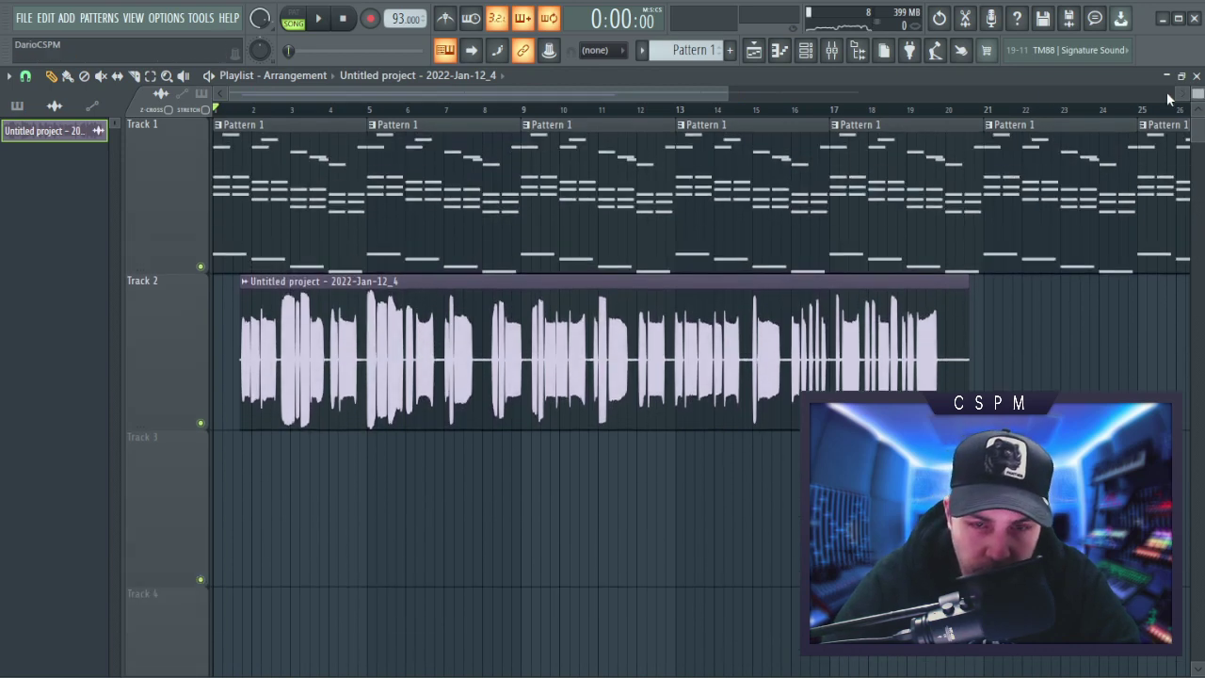
drag(728, 93, 381, 106)
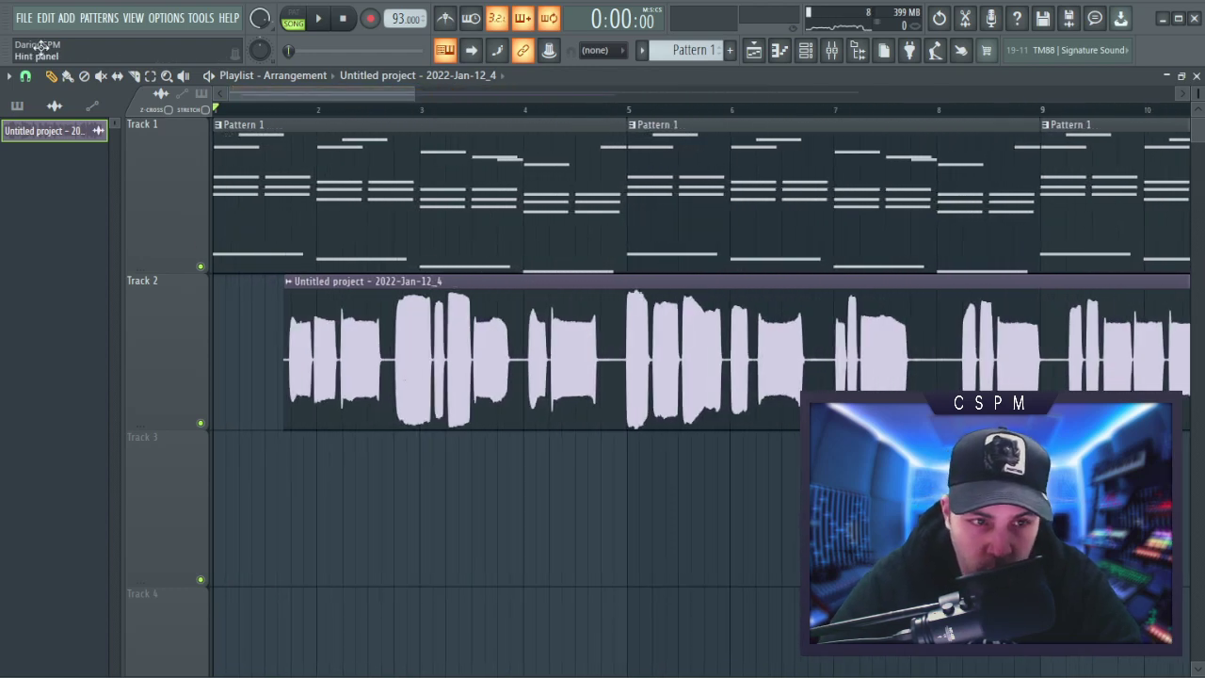
click(26, 76)
click(40, 127)
click(137, 76)
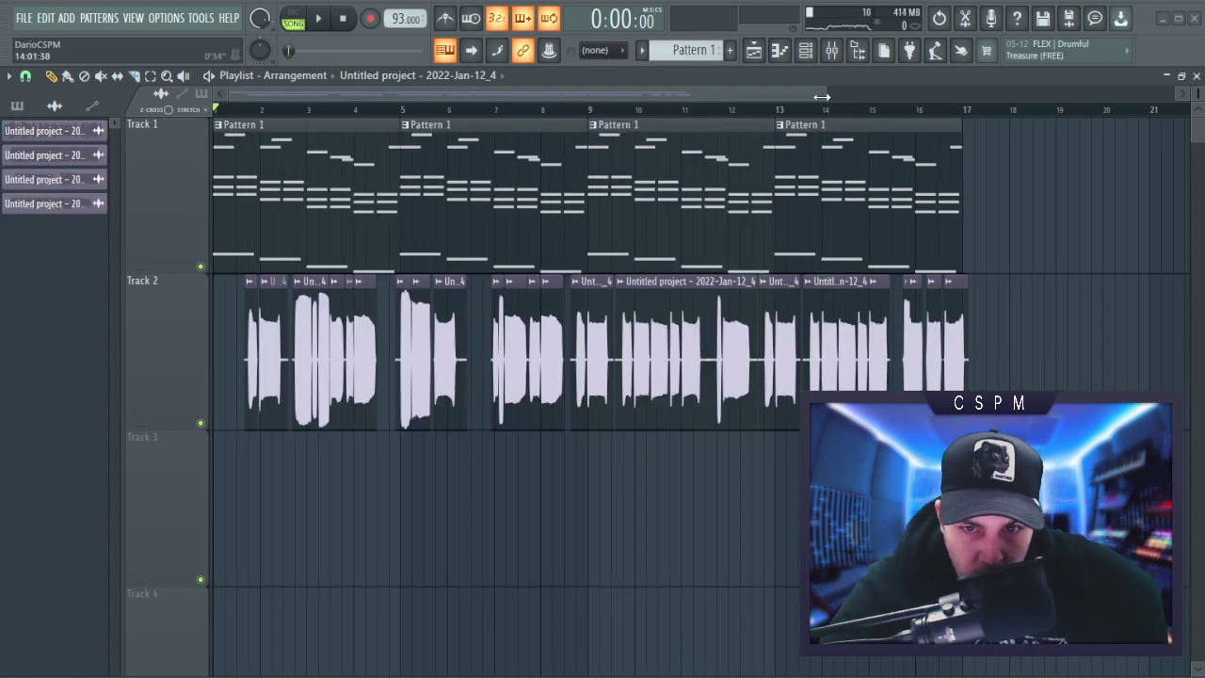
- Open the mixer and inspect the Fruity Chorus effect on Insert 2
drag(725, 91, 602, 91)
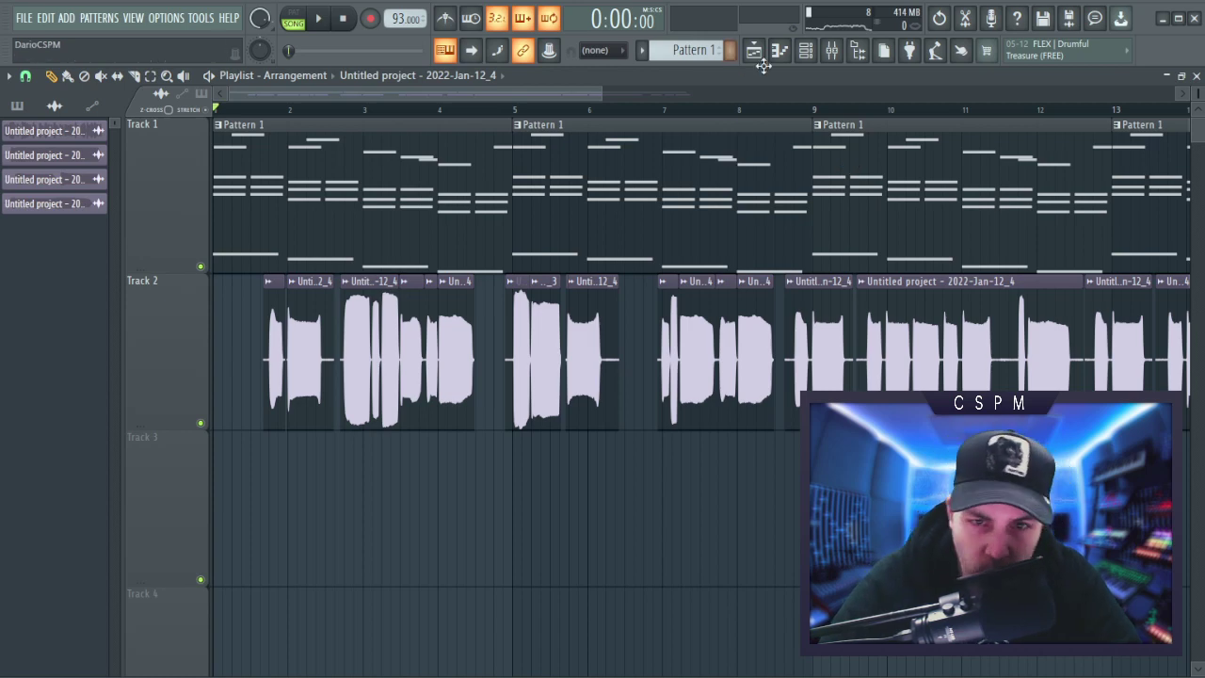
click(831, 50)
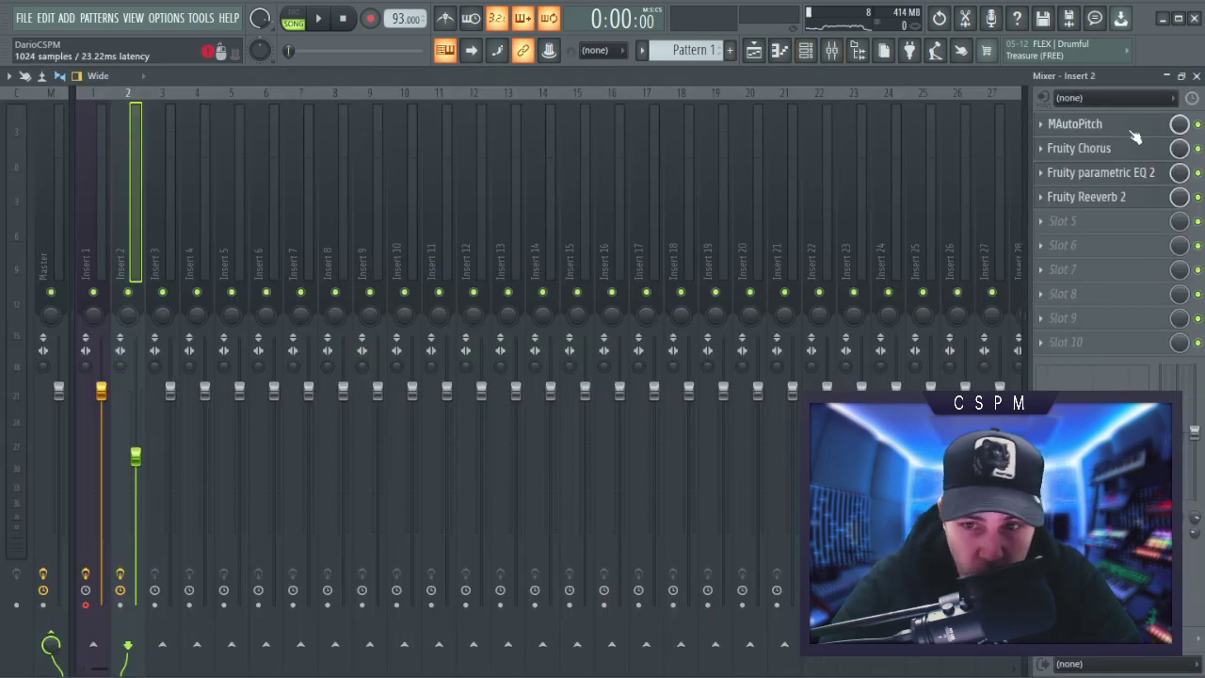
click(1097, 150)
click(1102, 152)
- Open Fruity parametric EQ 2 on Insert 2, examine its vocal curve and close it
click(1113, 175)
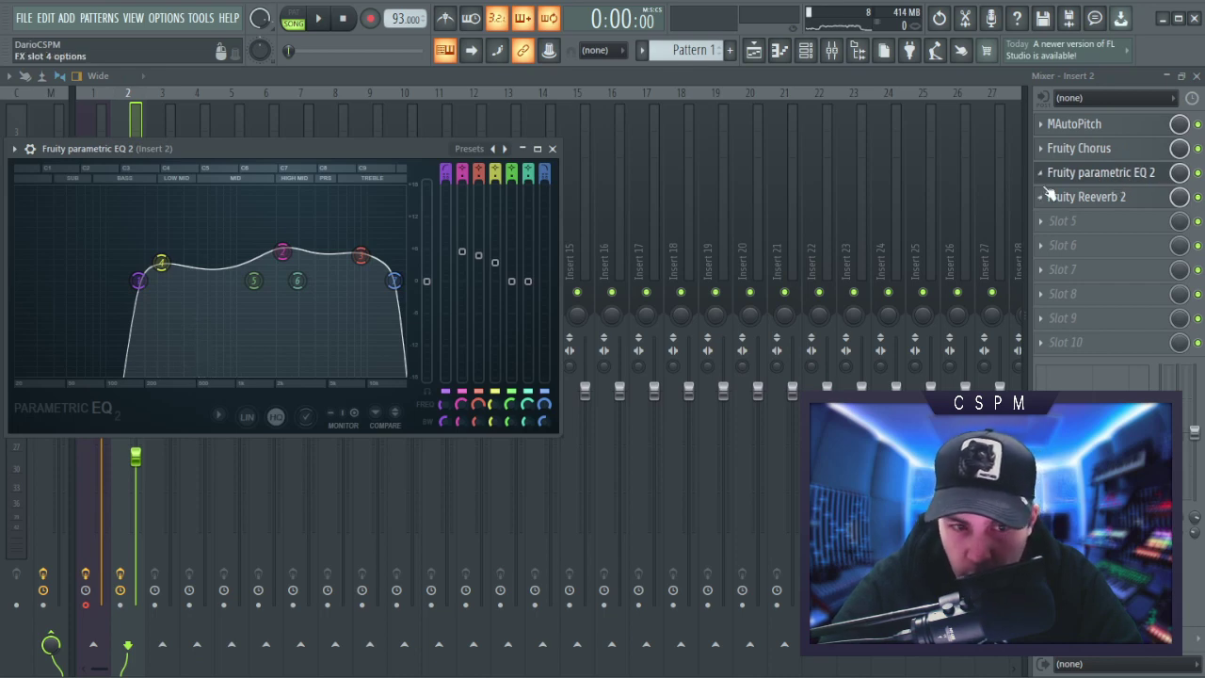
drag(294, 147, 554, 221)
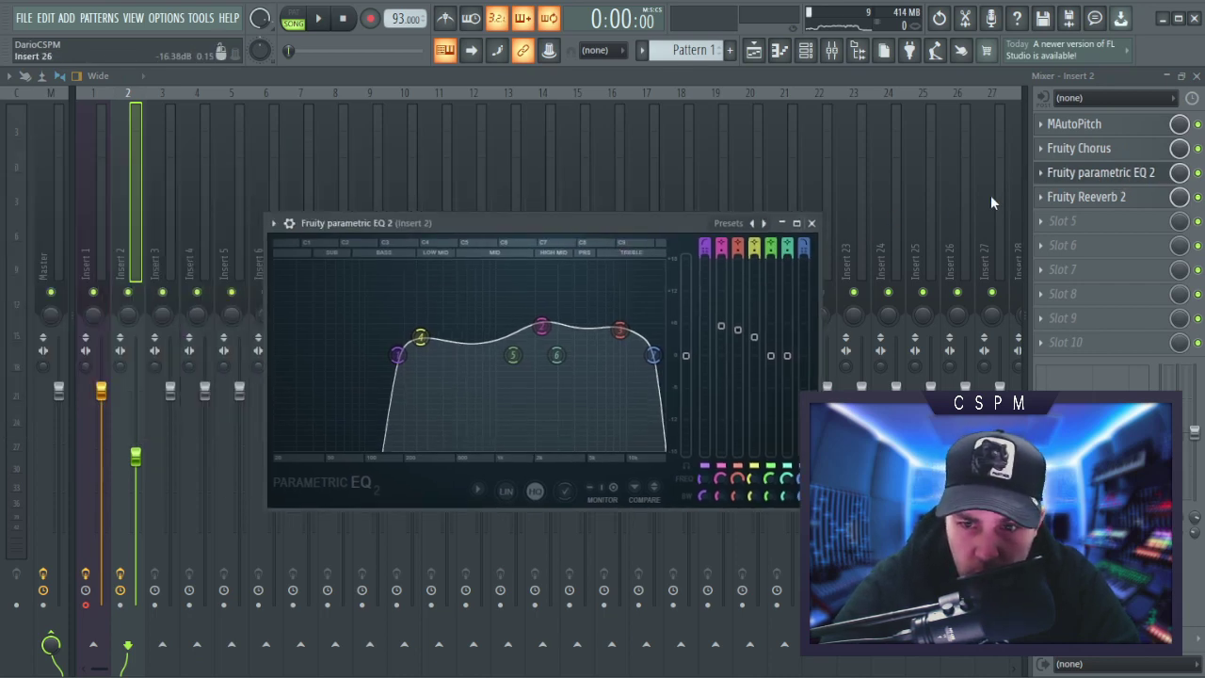
click(1097, 174)
click(1097, 173)
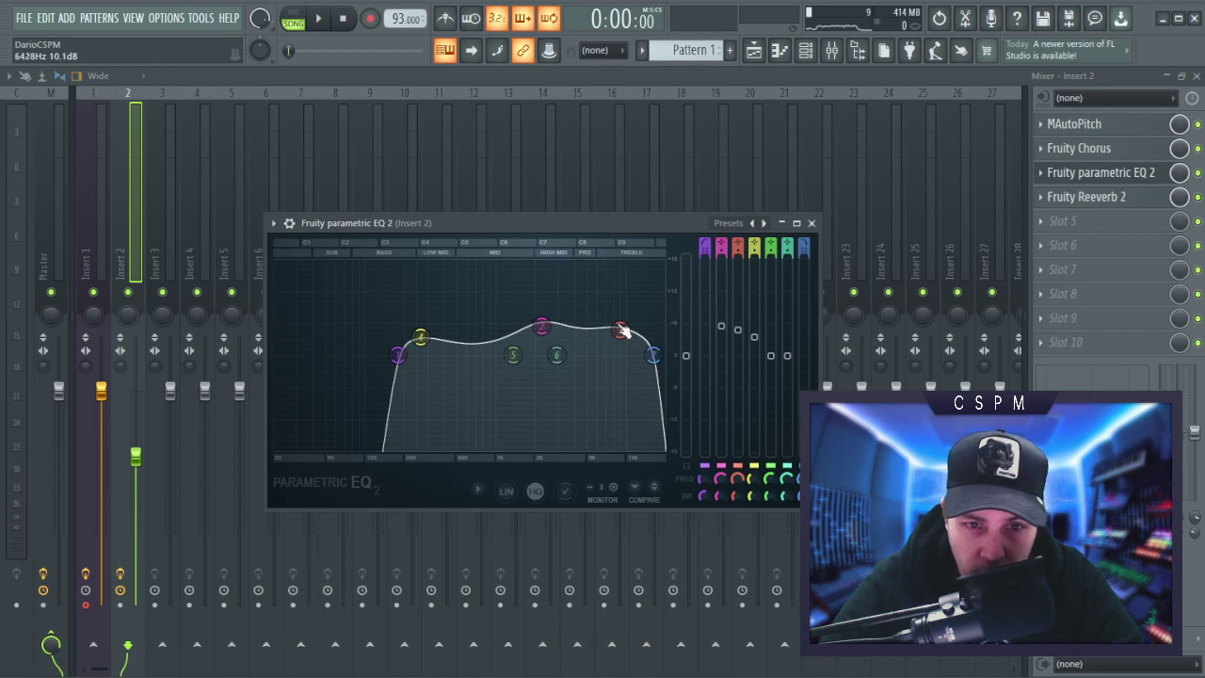
click(812, 223)
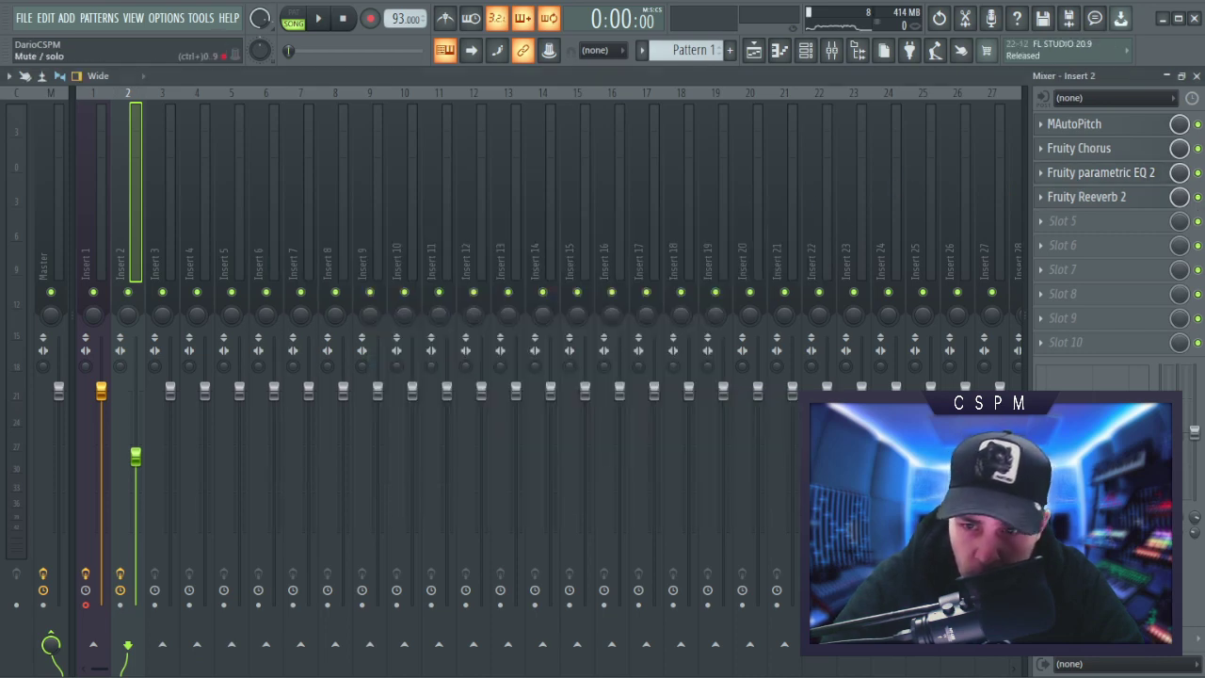
- Check Fruity Reeverb 2 on Insert 2 and return to the playlist
click(1103, 197)
click(1120, 197)
key(F5)
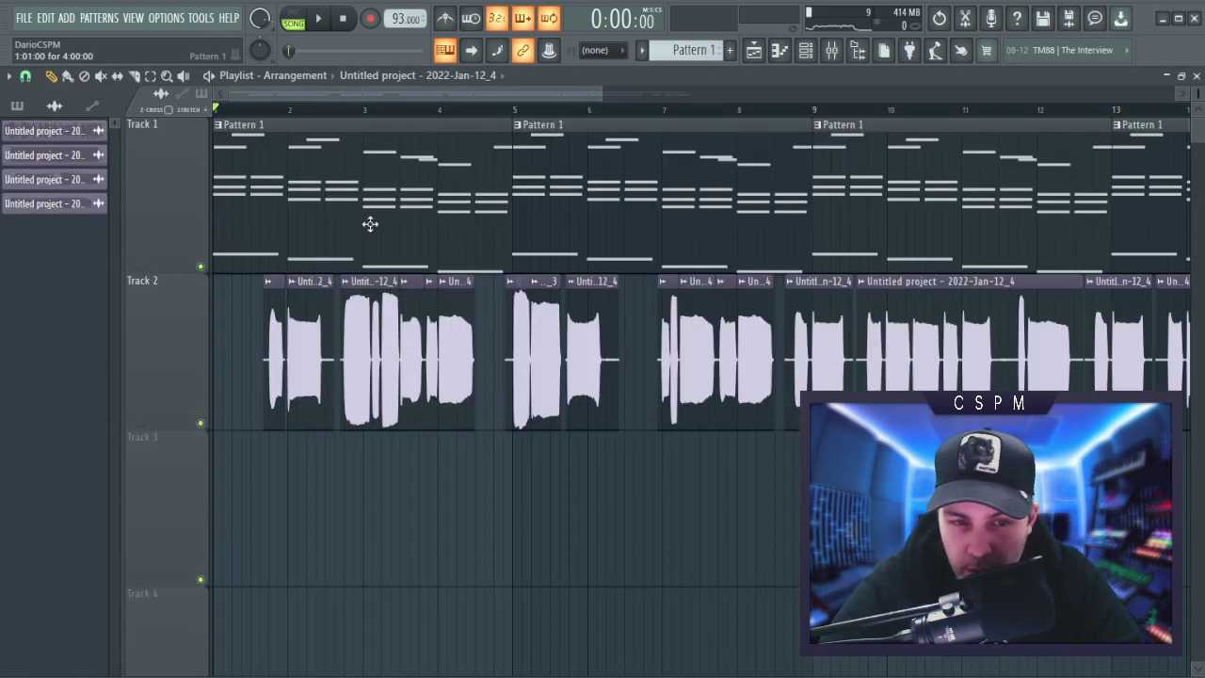
- Play the arrangement from the start to hear the sliced vocals on Track 2 with the piano patterns on Track 1
drag(603, 95, 729, 95)
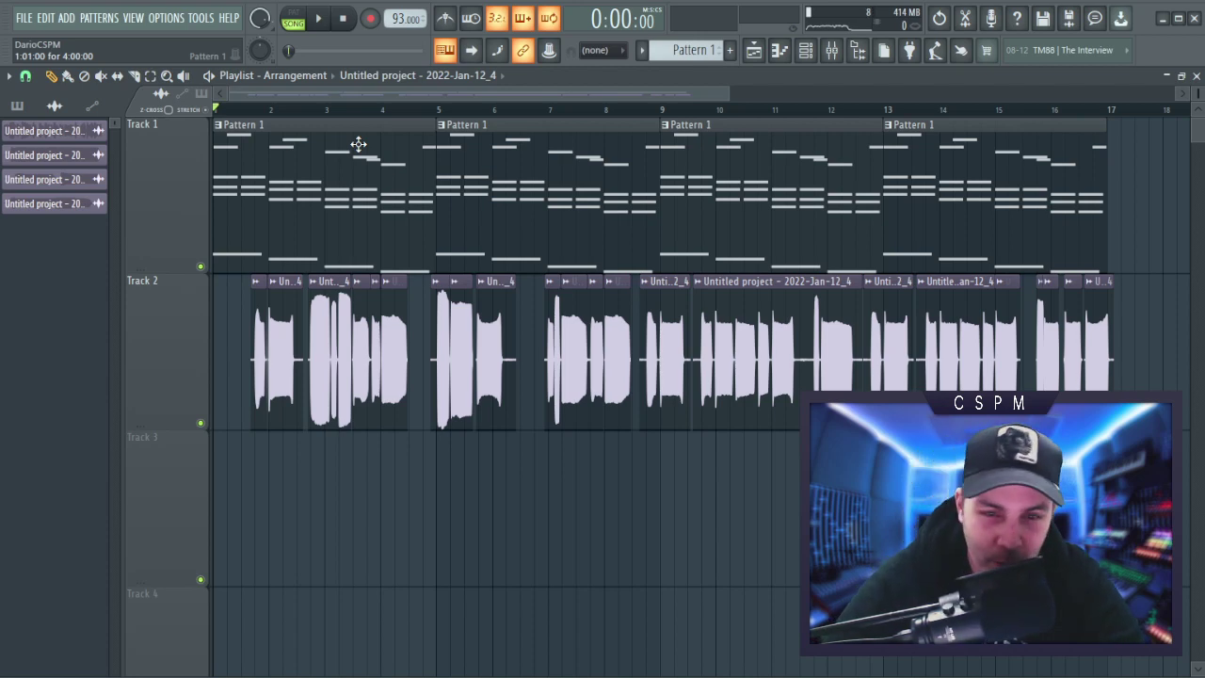
drag(732, 90, 696, 93)
drag(1197, 94, 1198, 99)
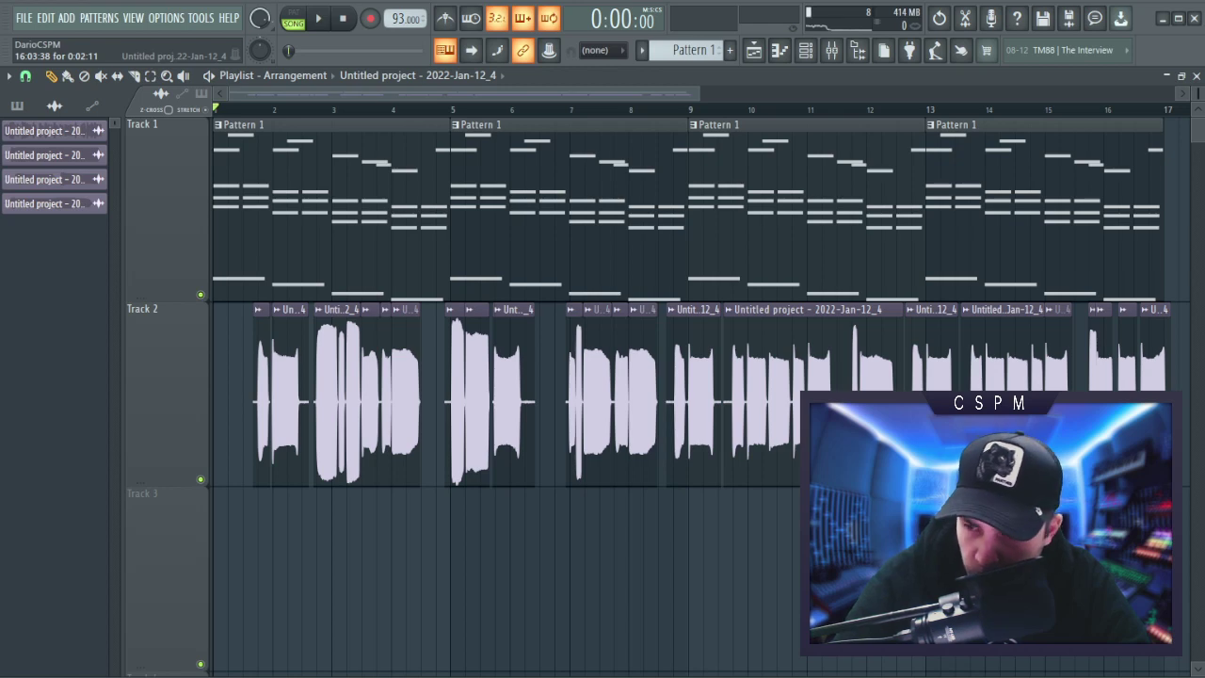
scroll(235, 439, down, 1)
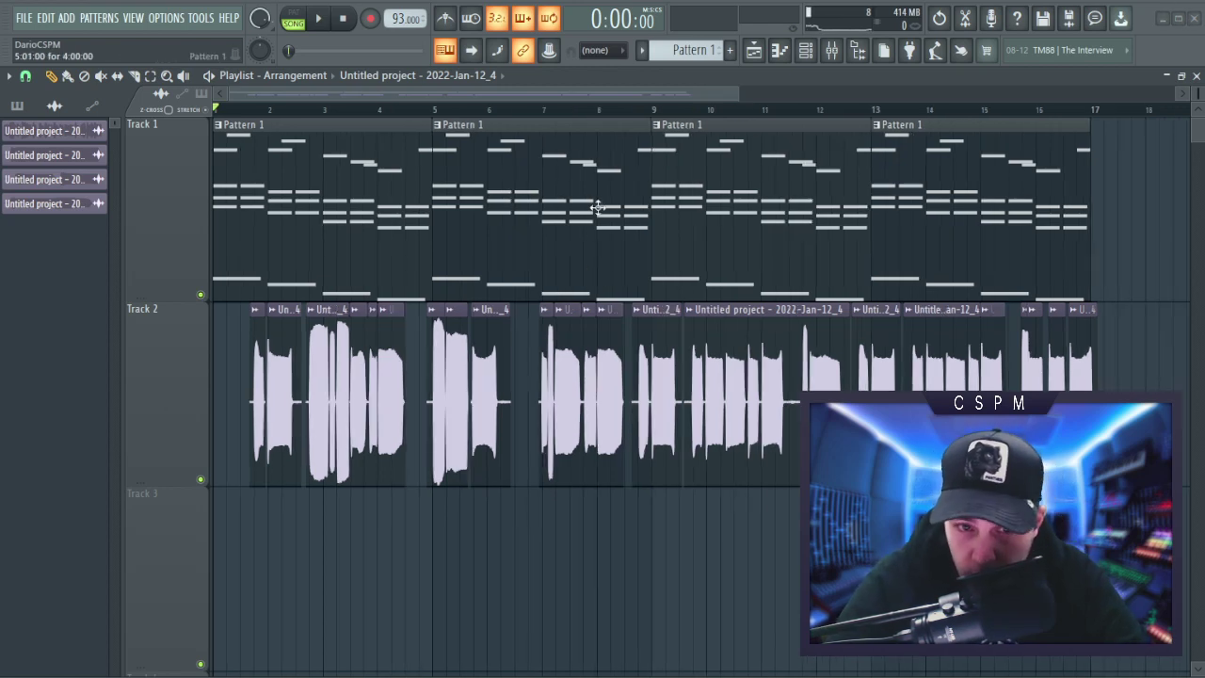
drag(738, 93, 725, 94)
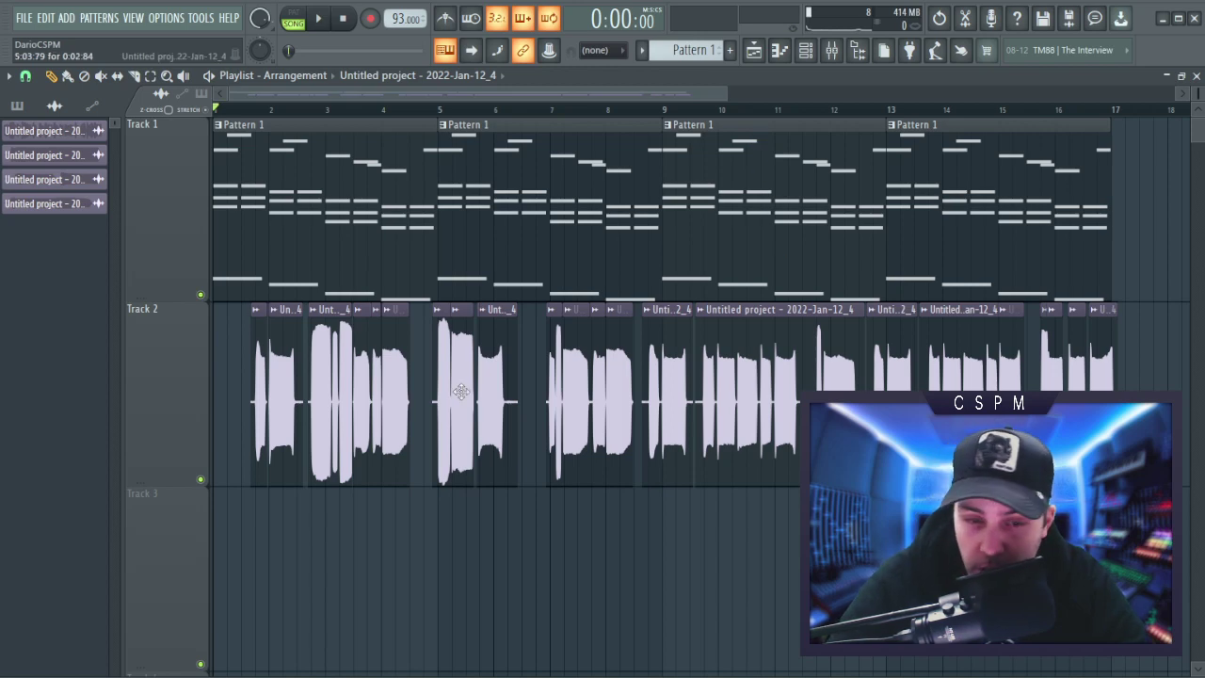
scroll(1194, 95, up, 2)
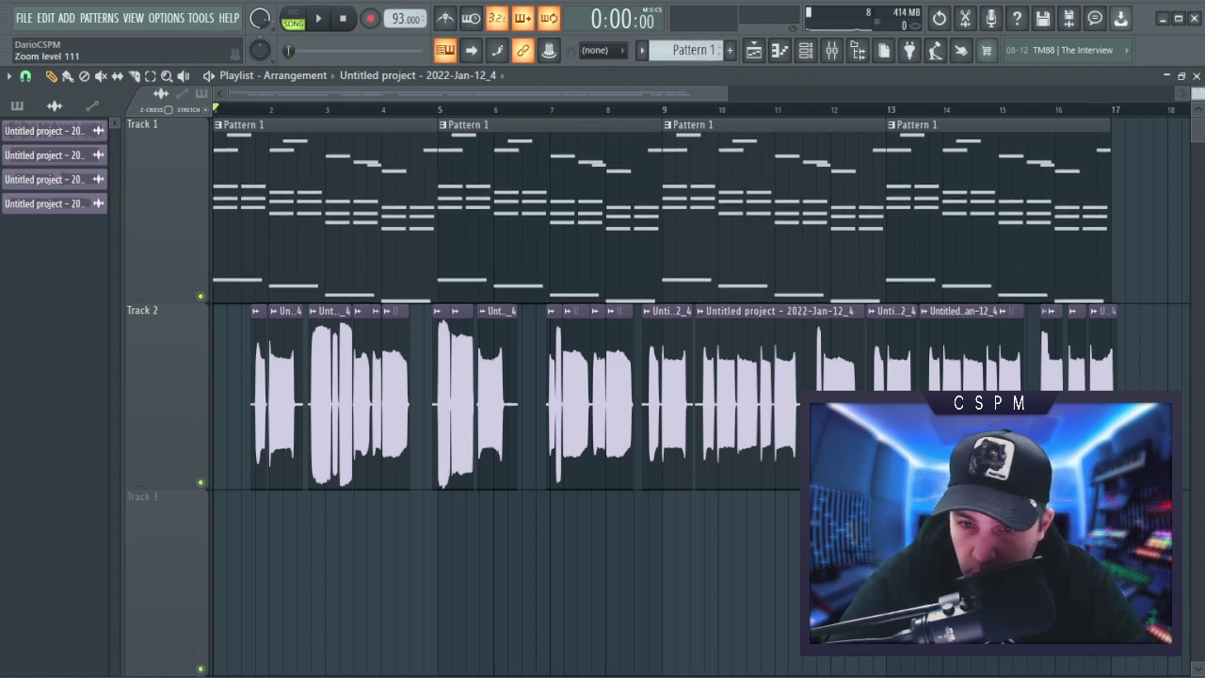
scroll(1194, 95, up, 1)
drag(724, 91, 748, 111)
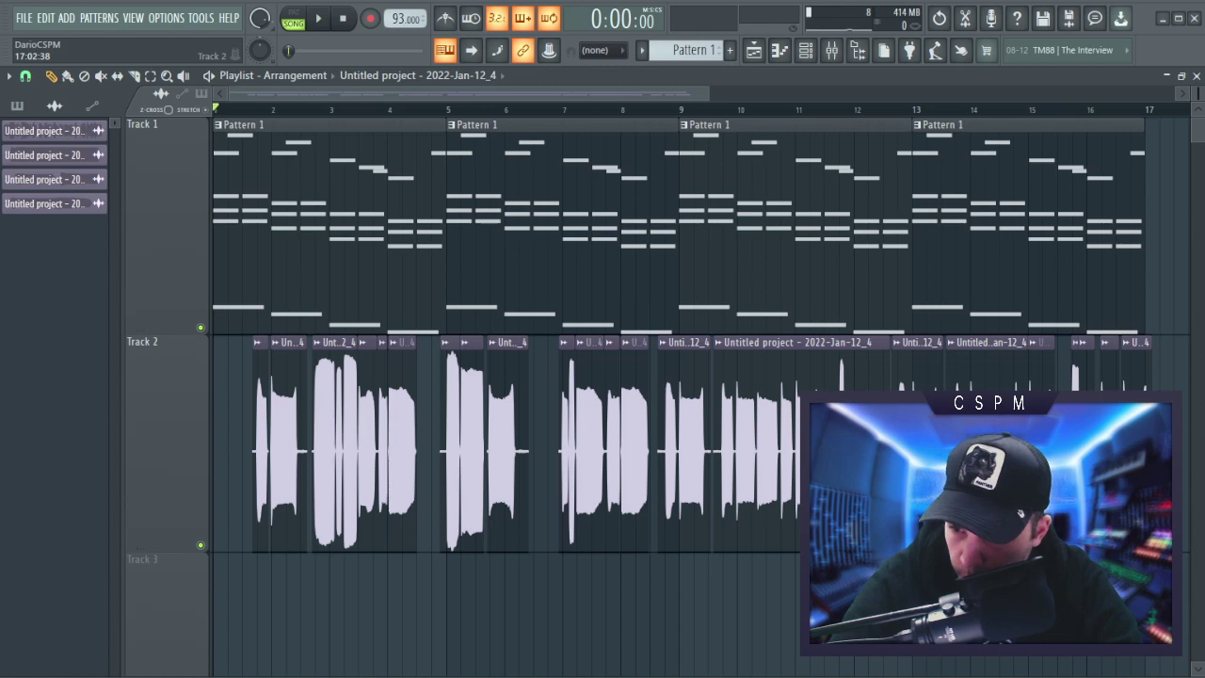
click(319, 18)
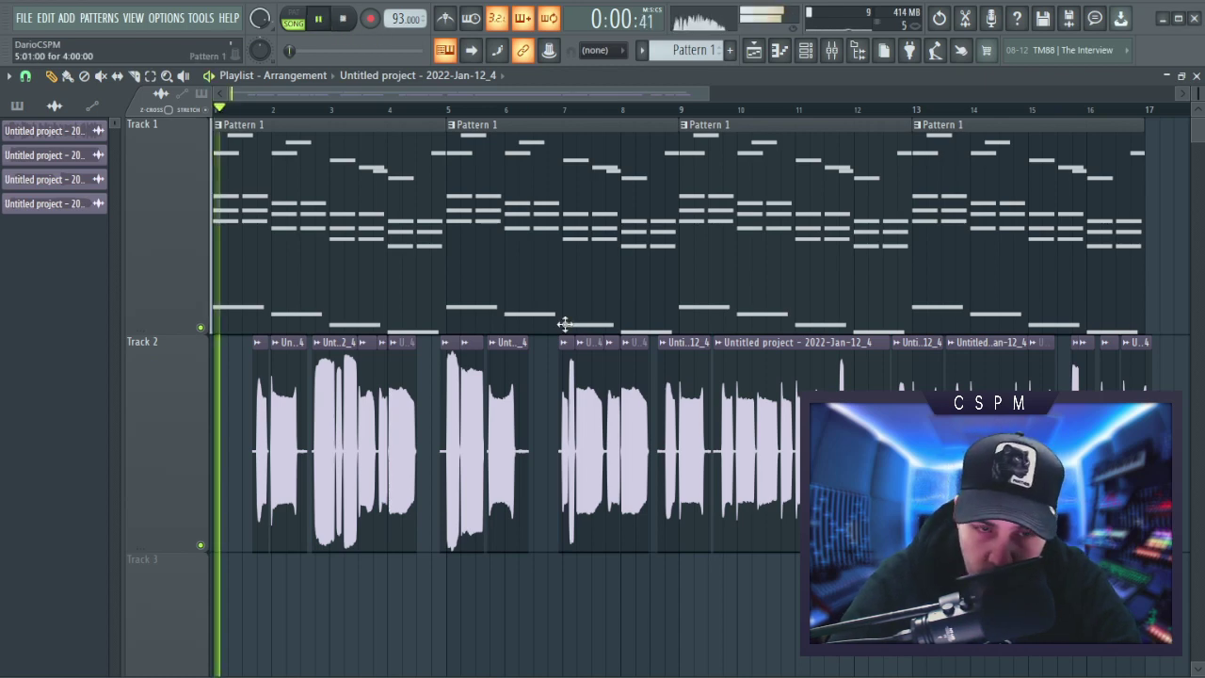